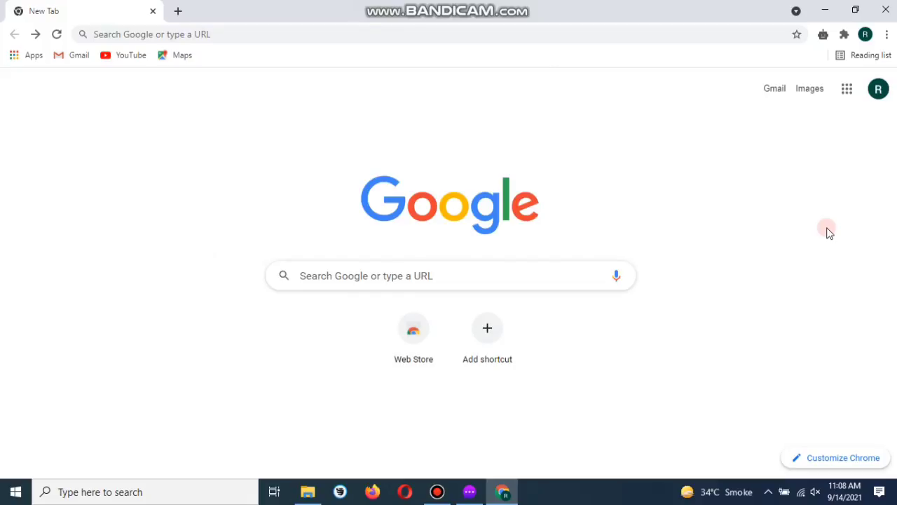
- Go to Google Drive from the apps launcher and show the New item menu
left_click(846, 92)
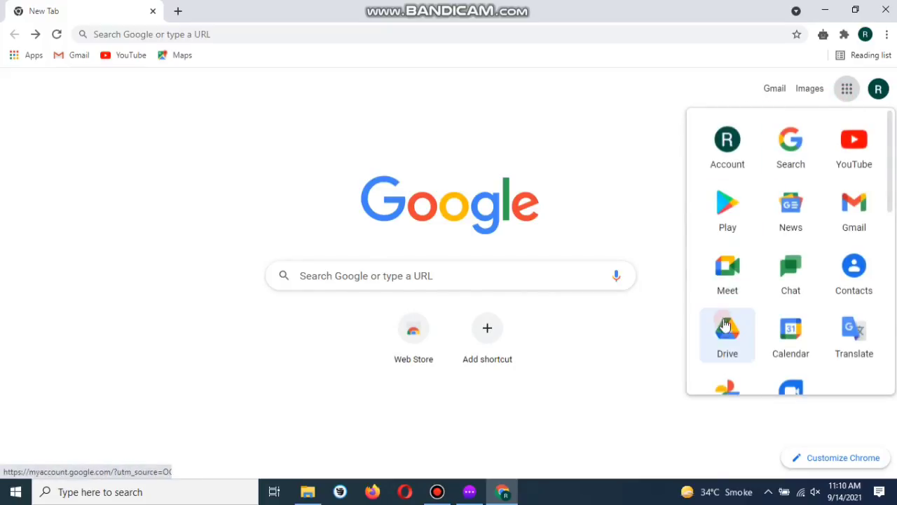
left_click(727, 335)
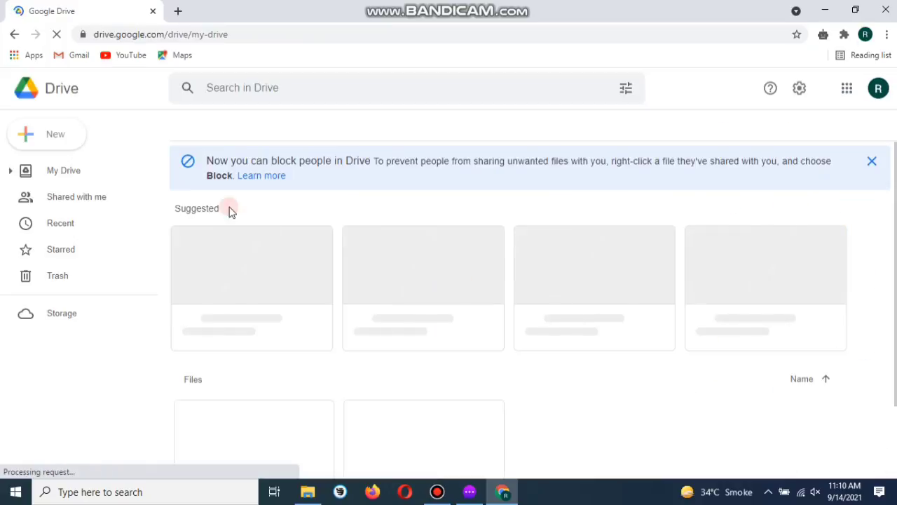
left_click(51, 138)
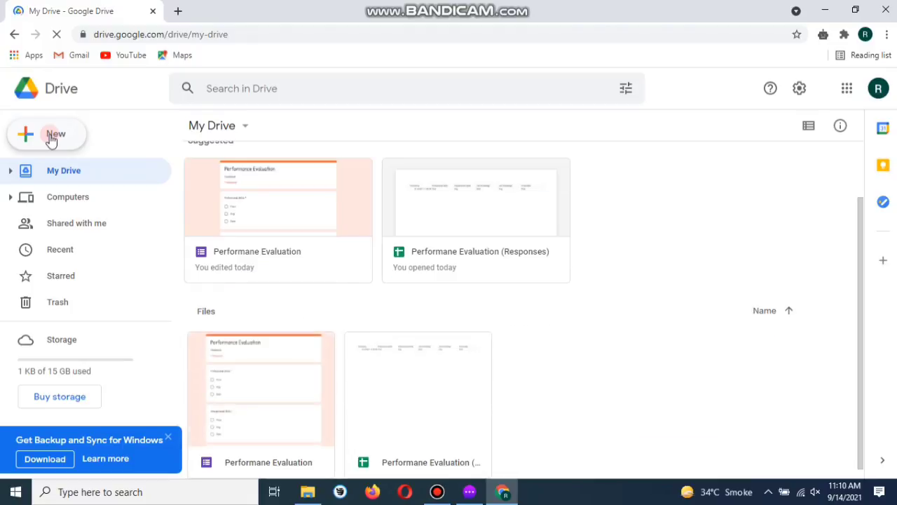
left_click(52, 138)
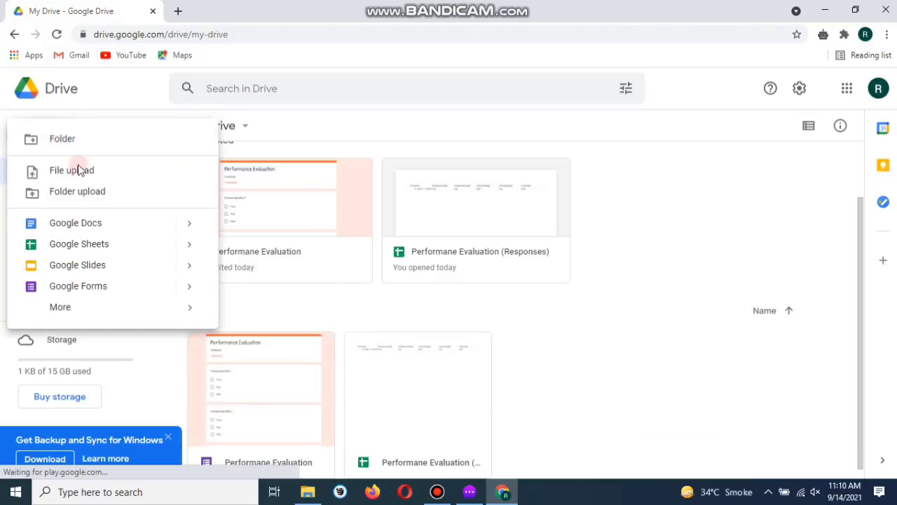
- Create a blank Google Form titled 'Infation Rate Evaluation' and name its Drive file the same
left_click(103, 289)
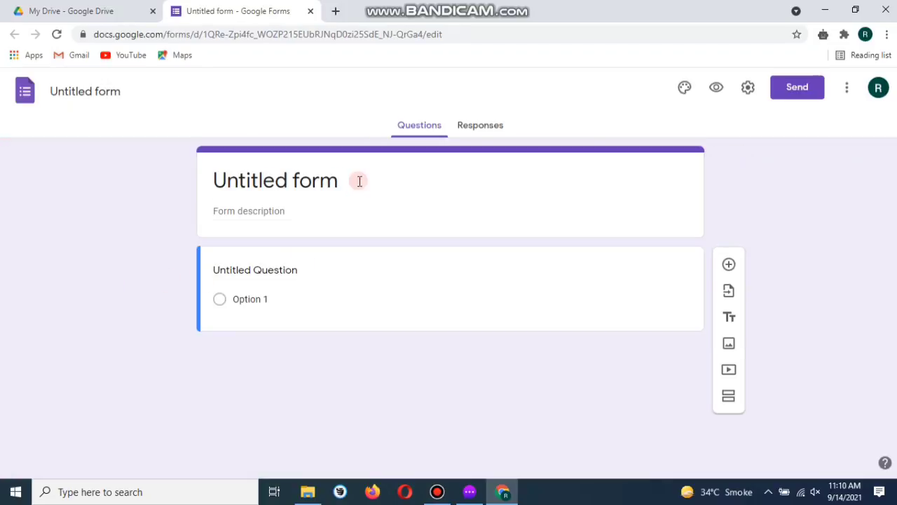
left_click(359, 181)
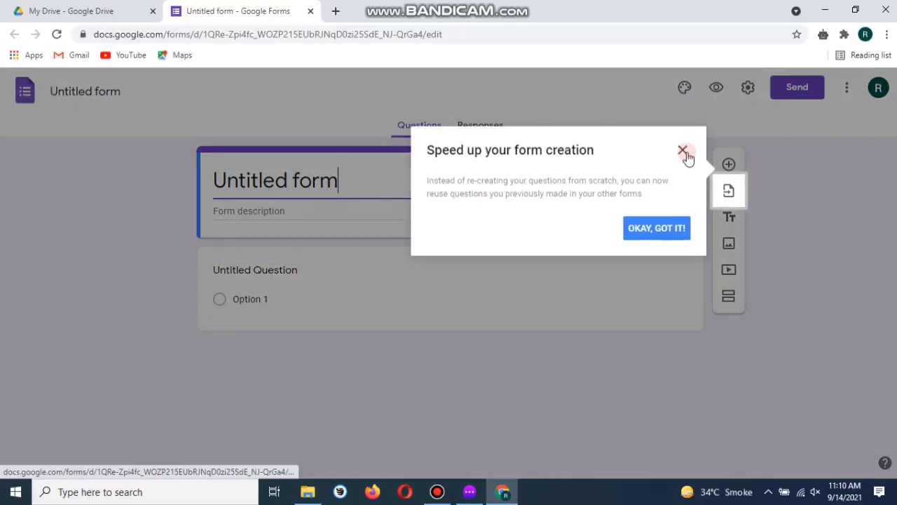
left_click(682, 150)
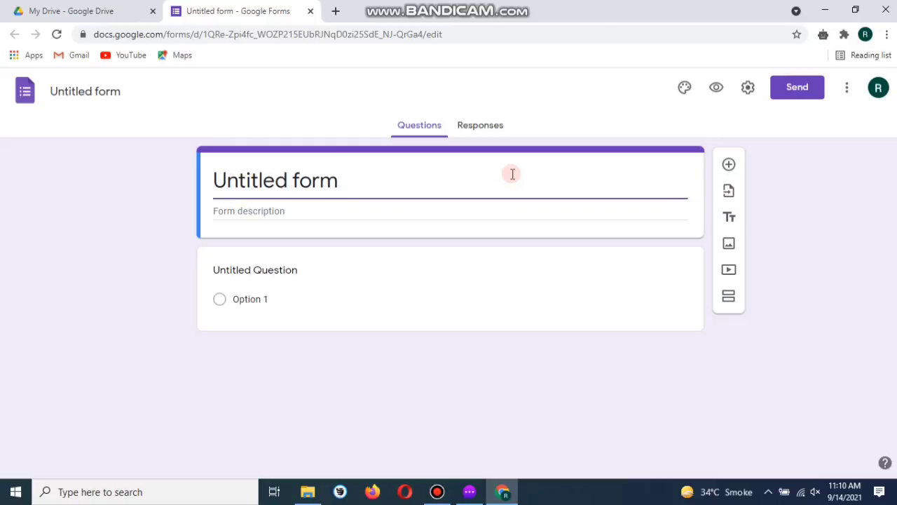
key("BackSpace")
key("BackSpace")
key("BackSpace")
key("BackSpace")
key("BackSpace")
key("BackSpace")
key("BackSpace")
key("BackSpace")
key("BackSpace")
key("BackSpace")
key("BackSpace")
key("BackSpace")
key("BackSpace")
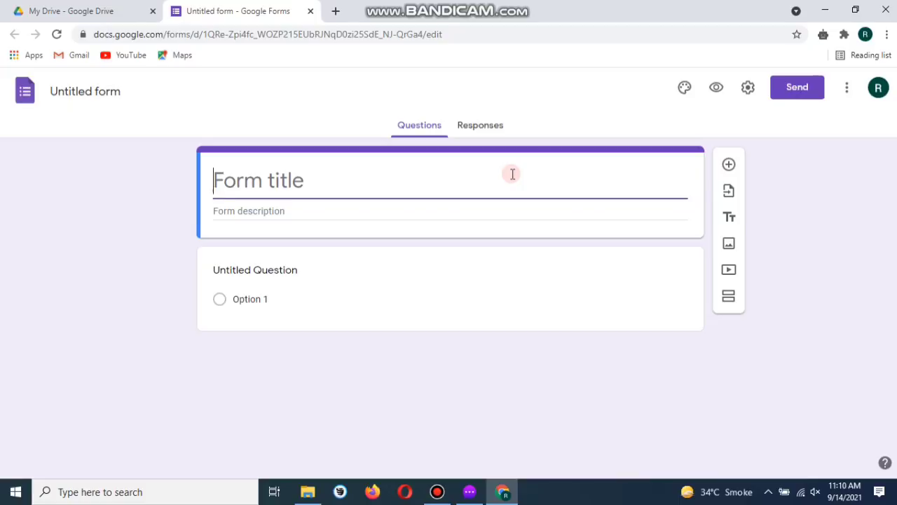
type("Infation Rate Evaluation")
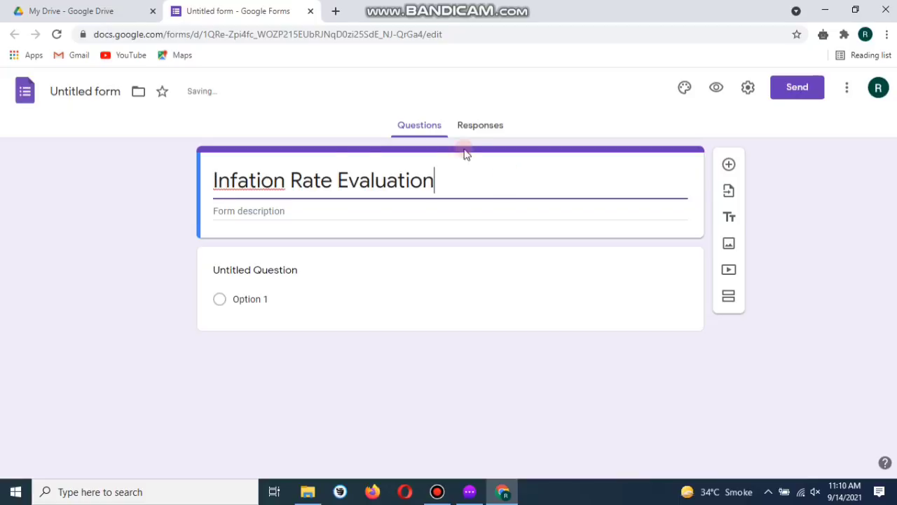
left_click(102, 88)
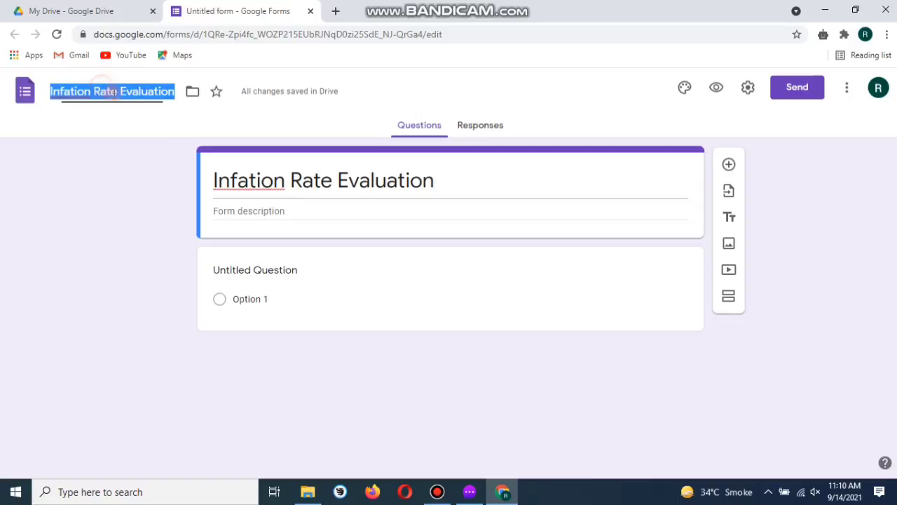
- Rename the first question to 'Name' and make it required
left_click(336, 274)
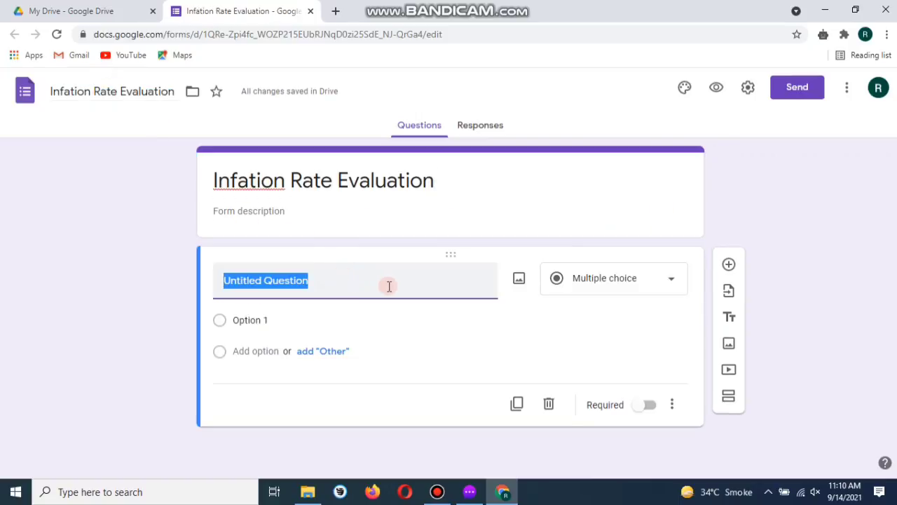
type("Name")
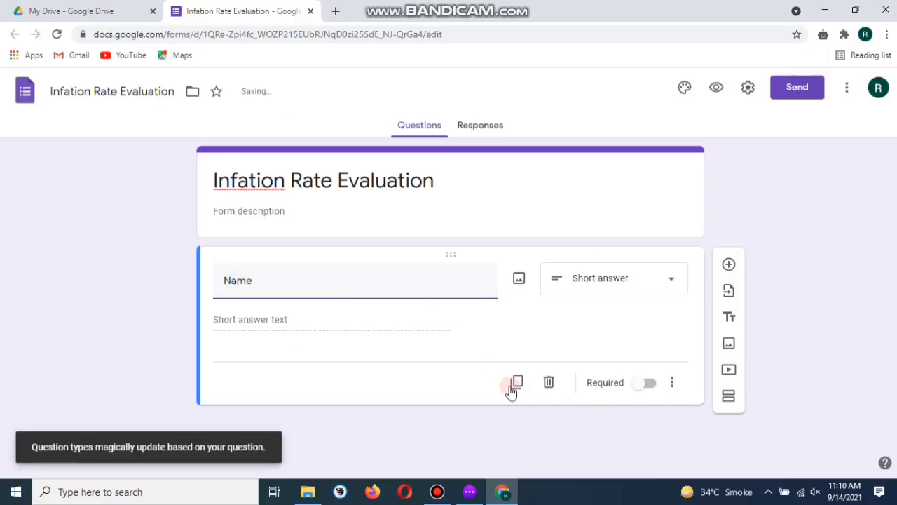
left_click(643, 383)
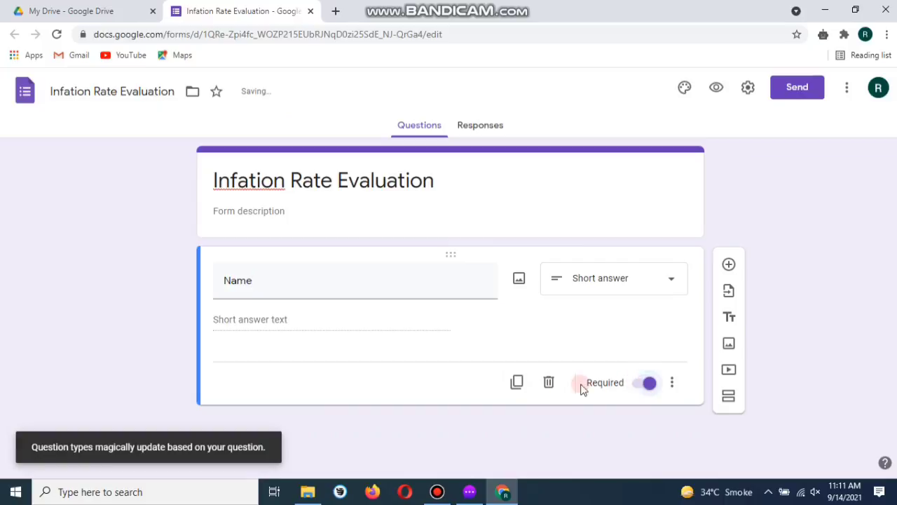
- Duplicate it as a required 'NIC #' question, then duplicate NIC # for a third question
left_click(516, 383)
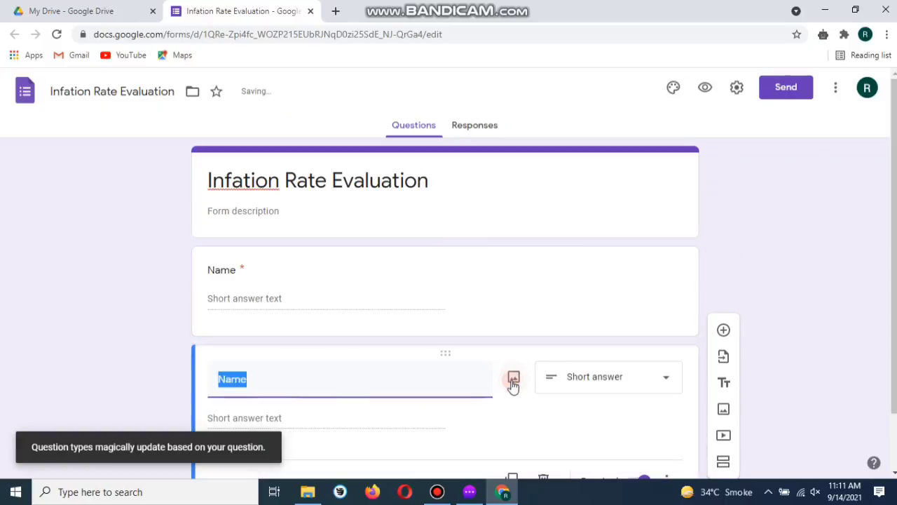
type("NIC")
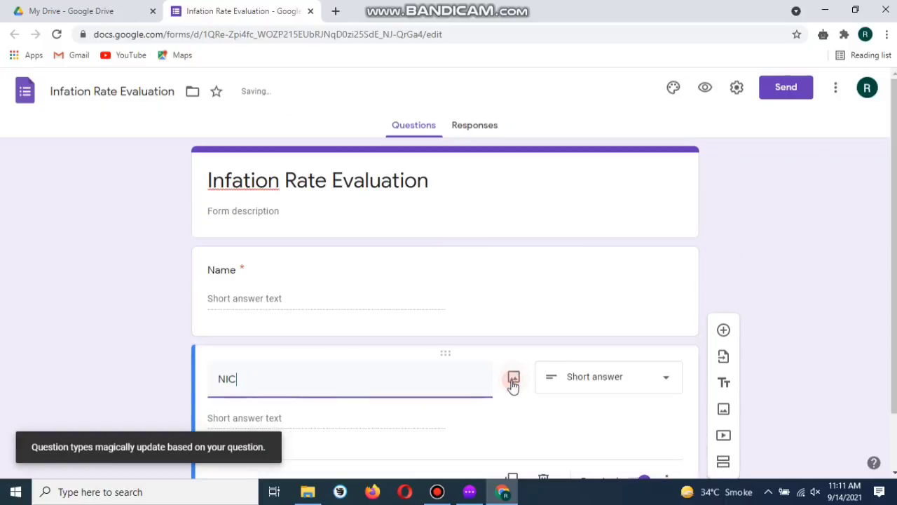
type(" #")
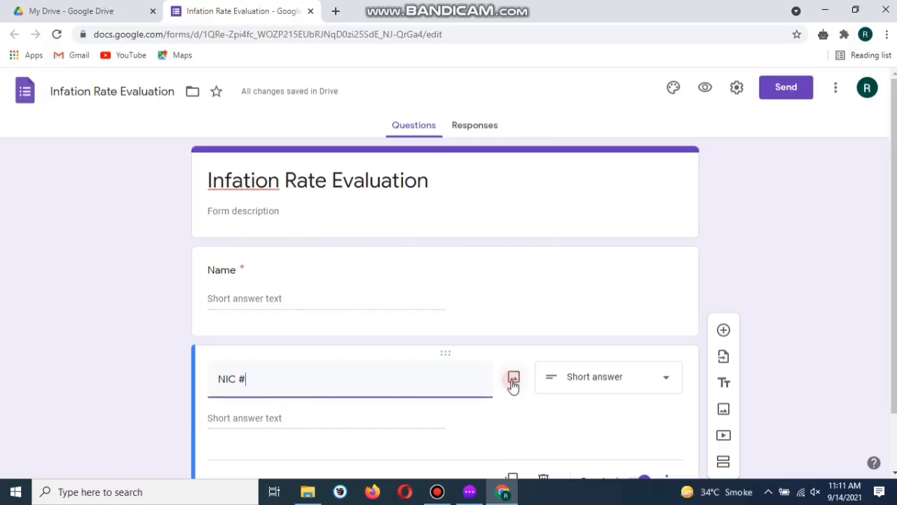
scroll(525, 376, "down", 1)
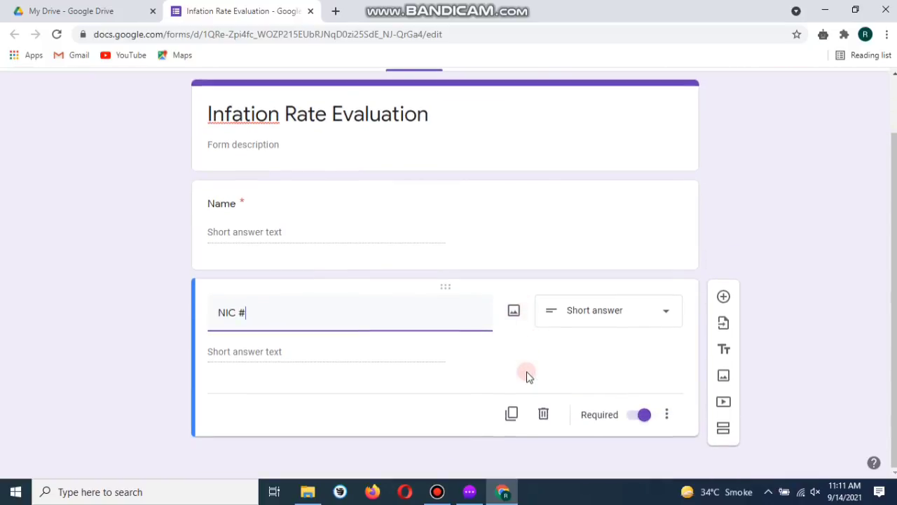
left_click(514, 415)
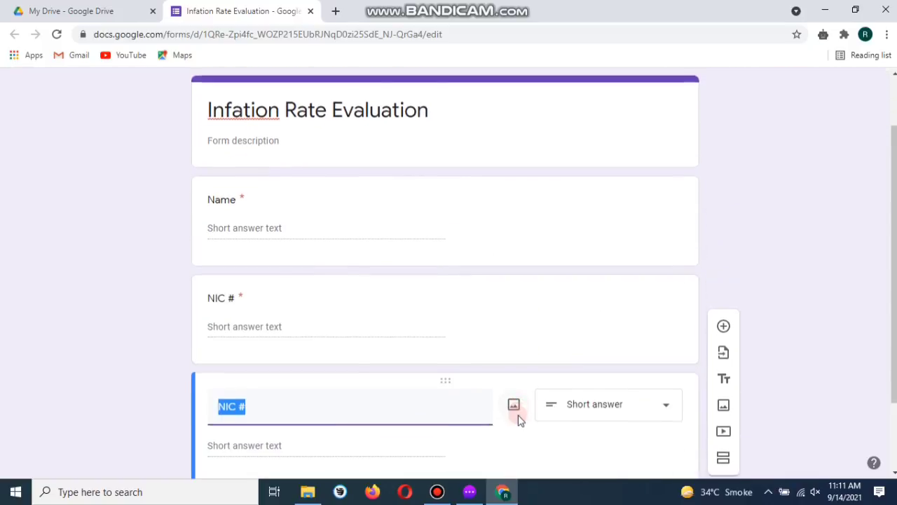
left_click(671, 313)
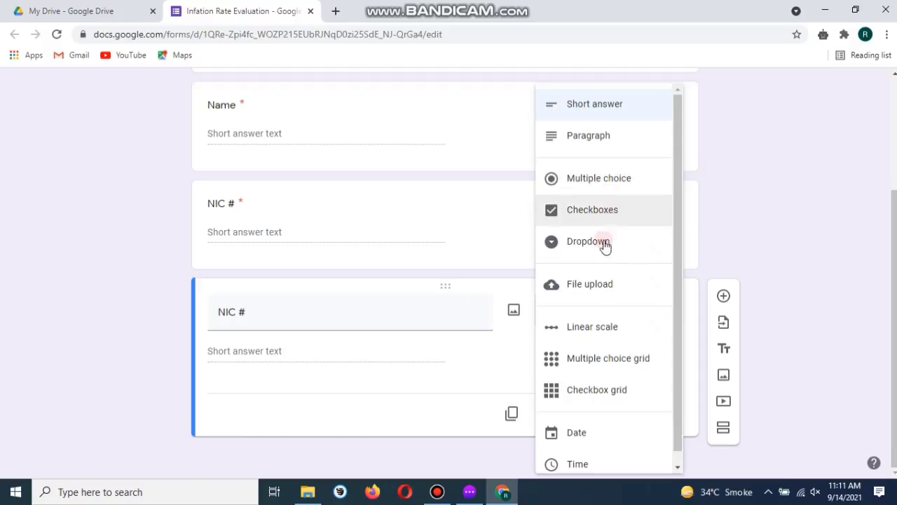
- Make the third question multiple choice titled 'How you see Government is able to Control Inflation'
left_click(601, 184)
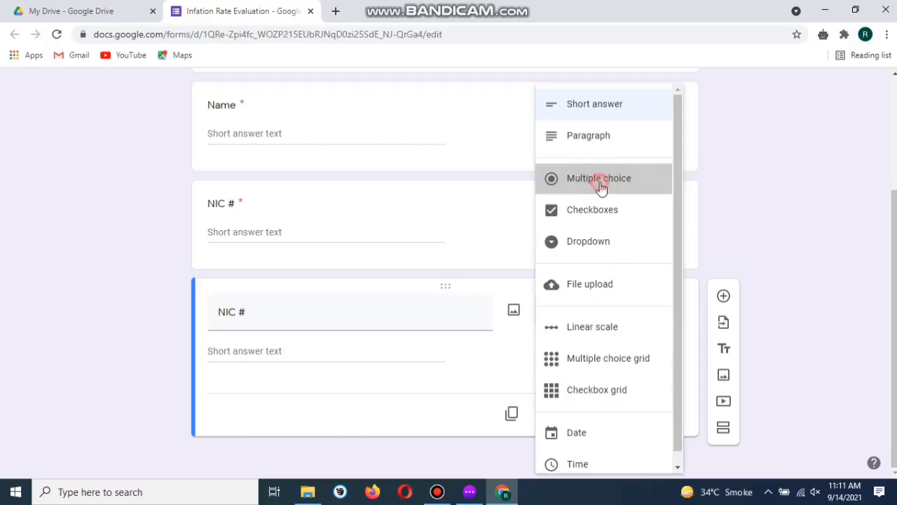
left_click(271, 311)
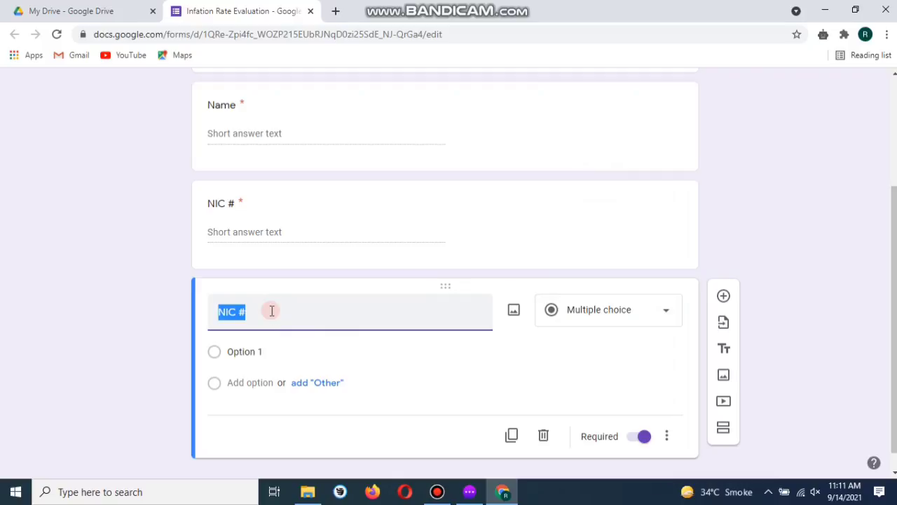
type("How you see Go")
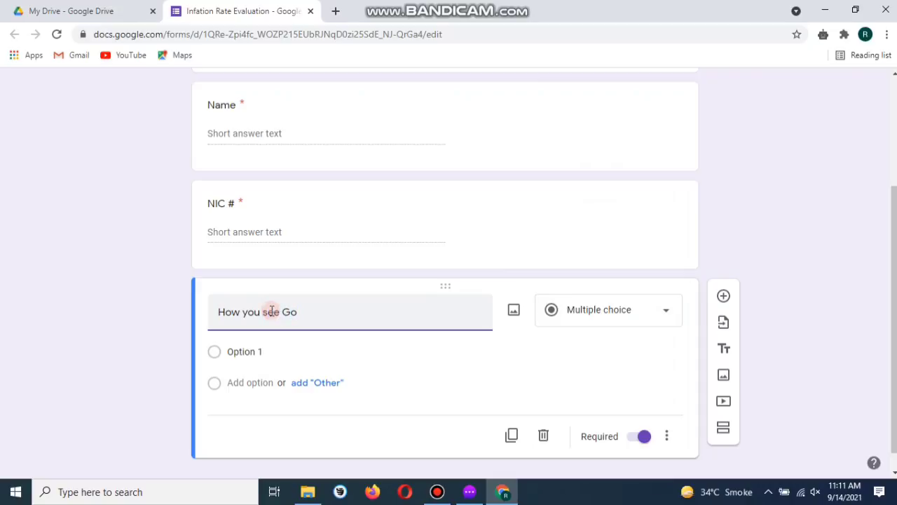
type("vernment is able ")
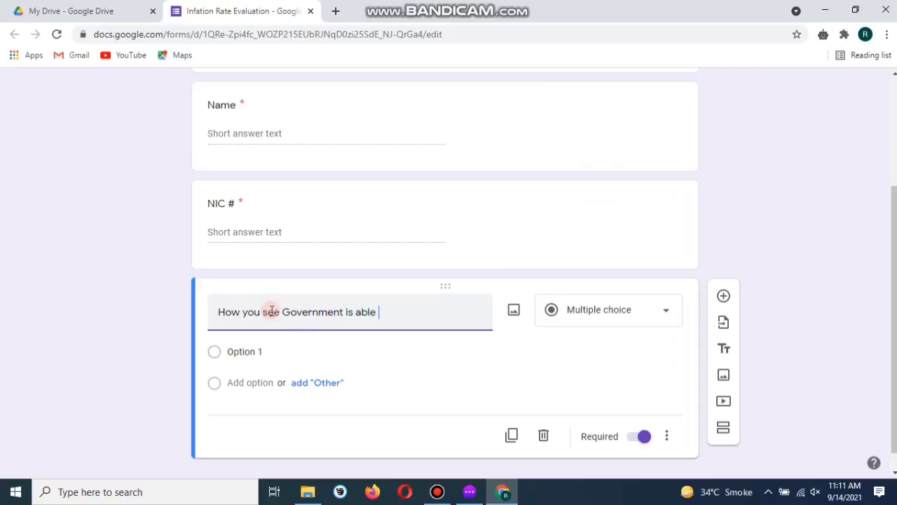
type("to Control Inflation")
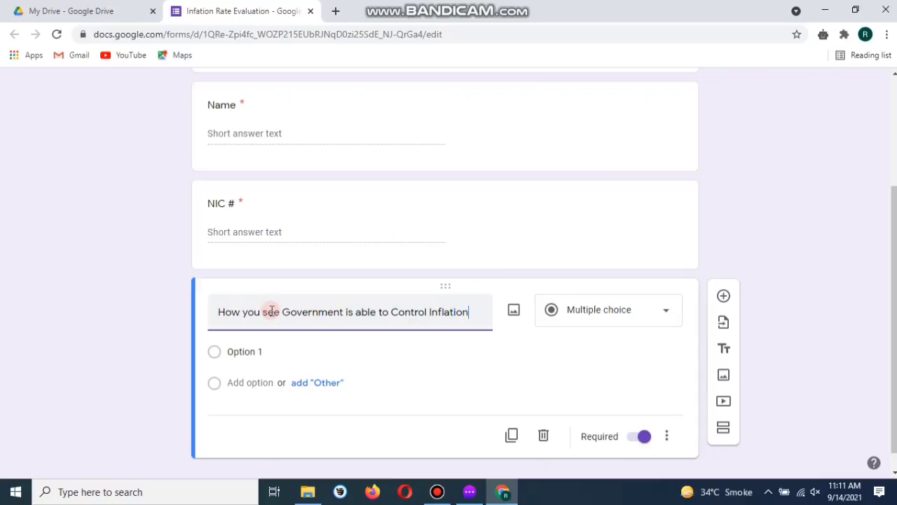
- Give the inflation question five choices: v poor, Poor, Avg, Good and V. Good
left_click(294, 353)
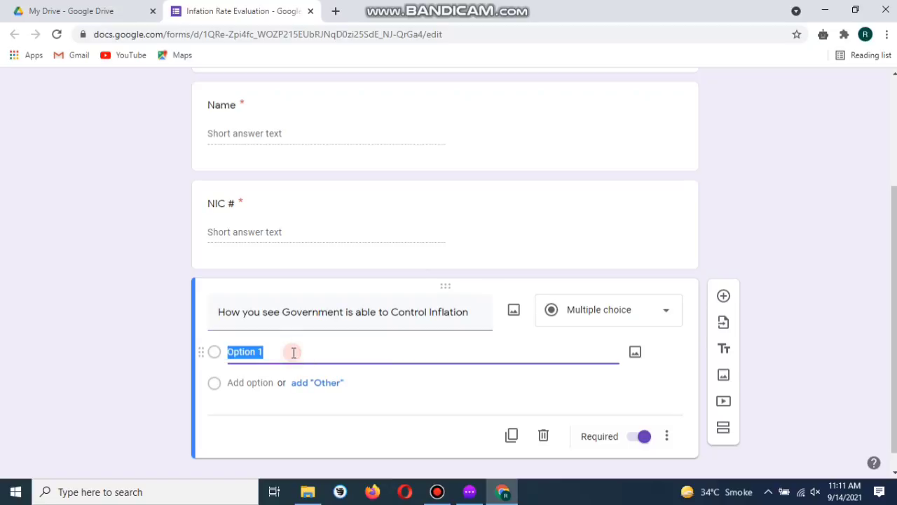
type("v poo")
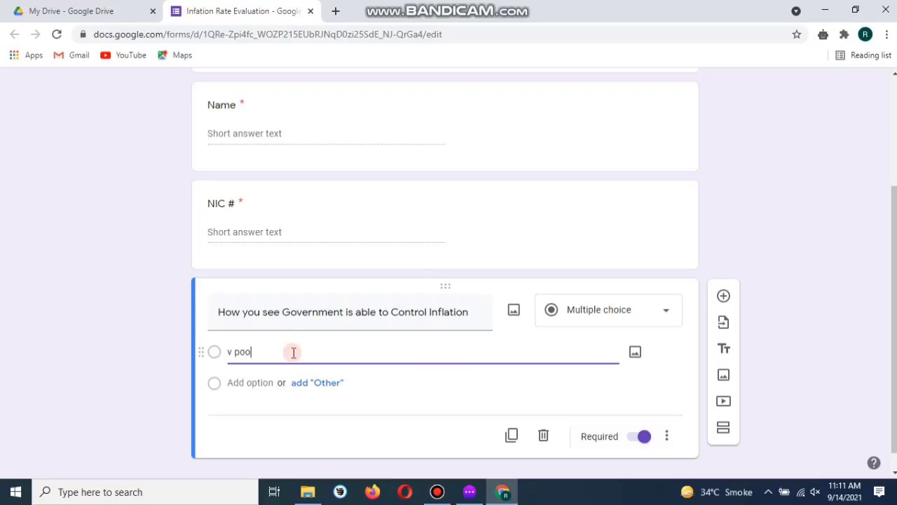
type("r")
left_click(254, 382)
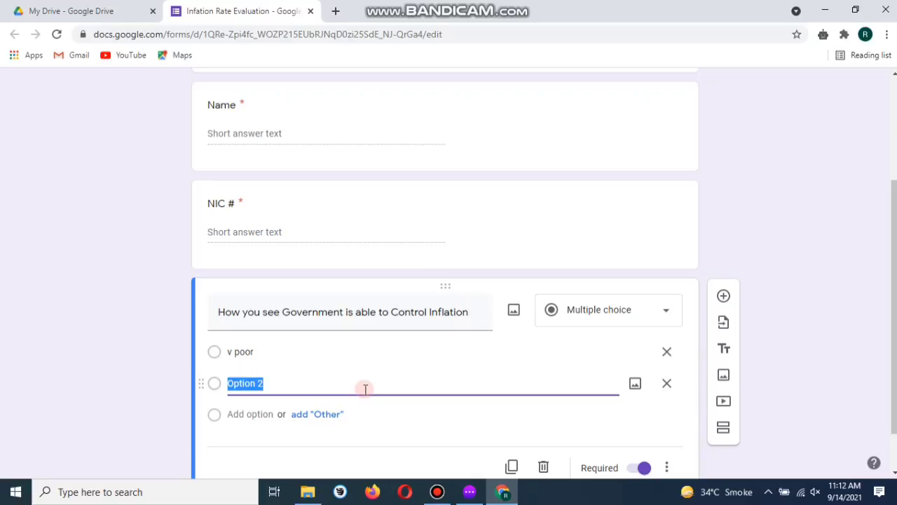
type("Poor")
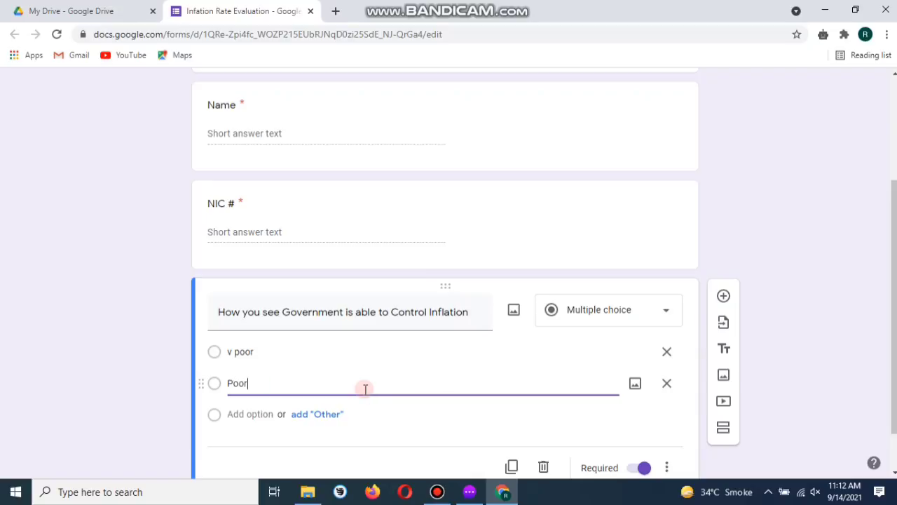
left_click(263, 414)
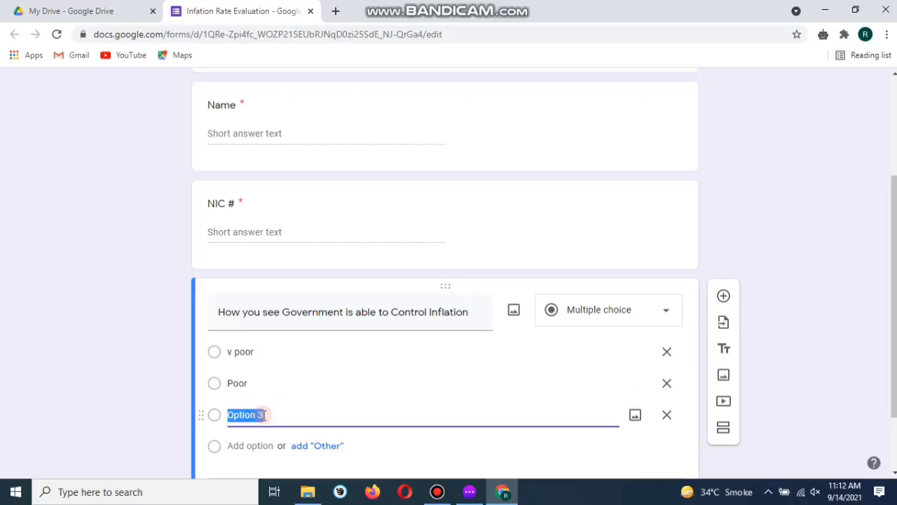
type("Avg")
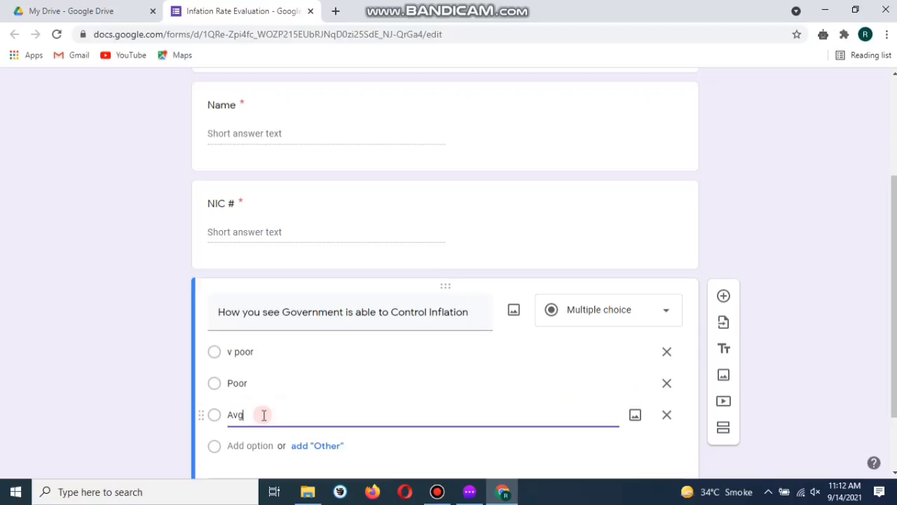
left_click(260, 441)
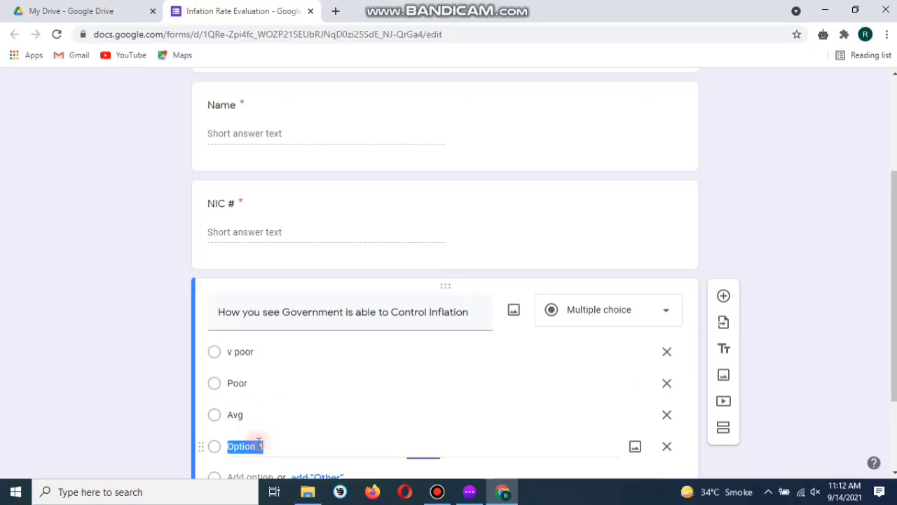
type("Good")
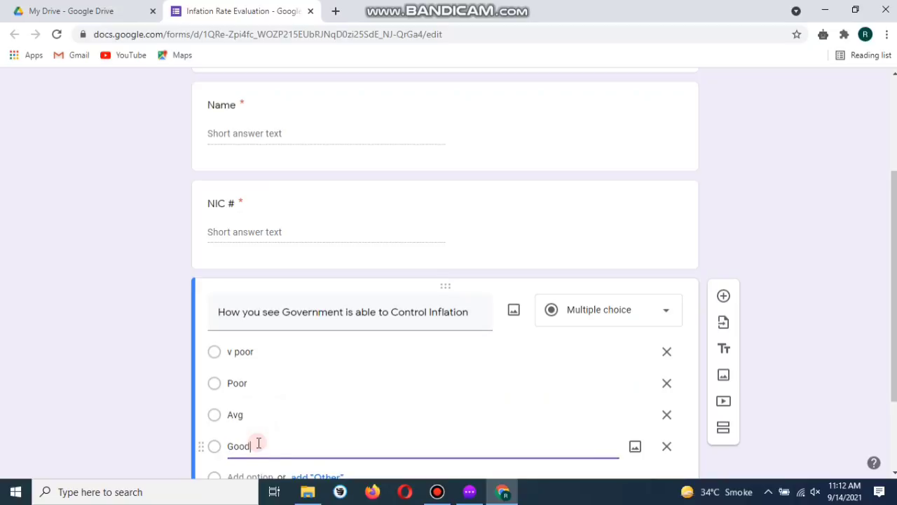
scroll(266, 437, "down", 2)
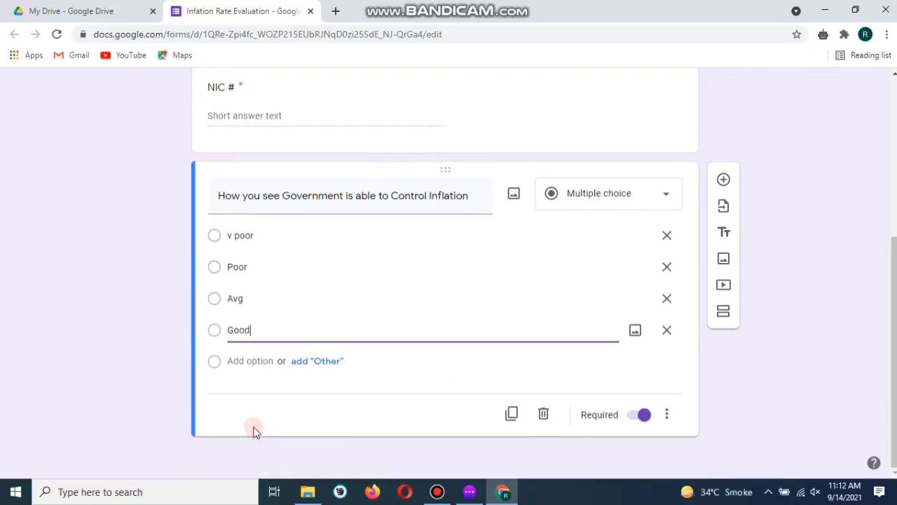
left_click(249, 361)
type("V")
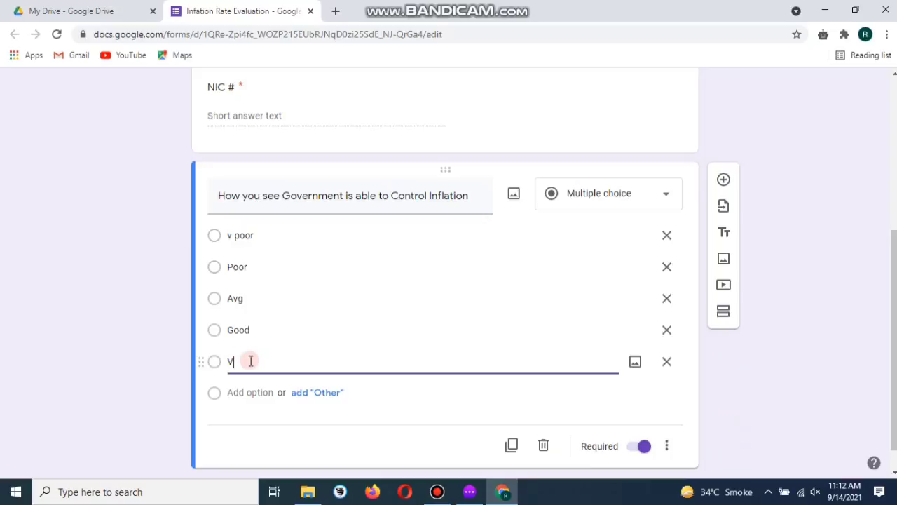
type(". Good")
- Apply the orange theme colour and the Playful font style to the form
scroll(644, 443, "up", 5)
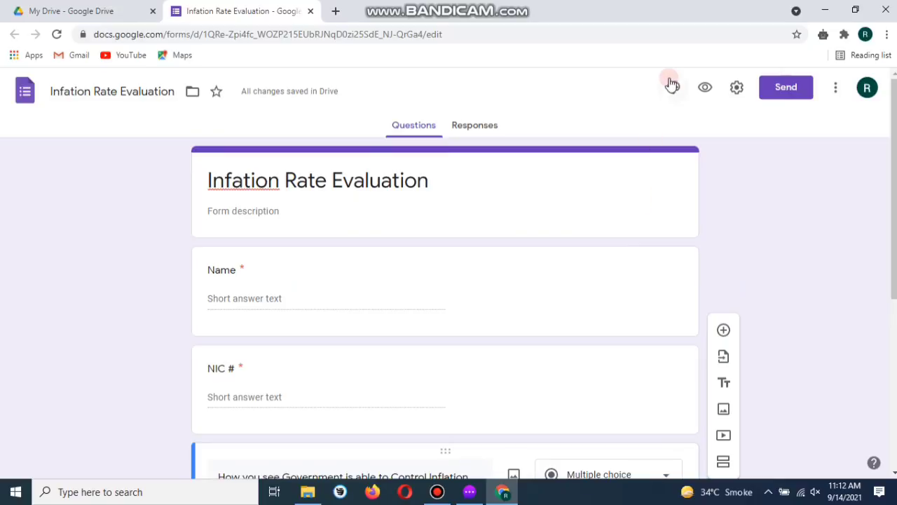
left_click(674, 88)
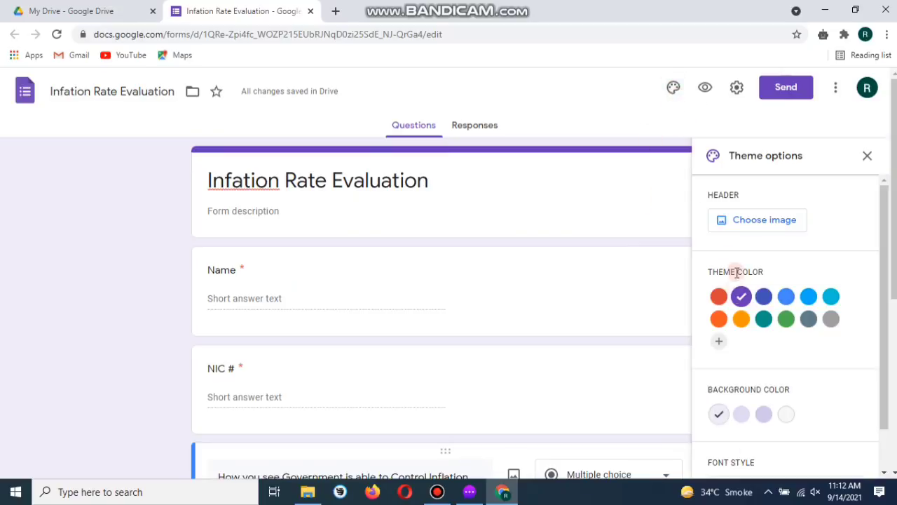
left_click(719, 296)
left_click(746, 317)
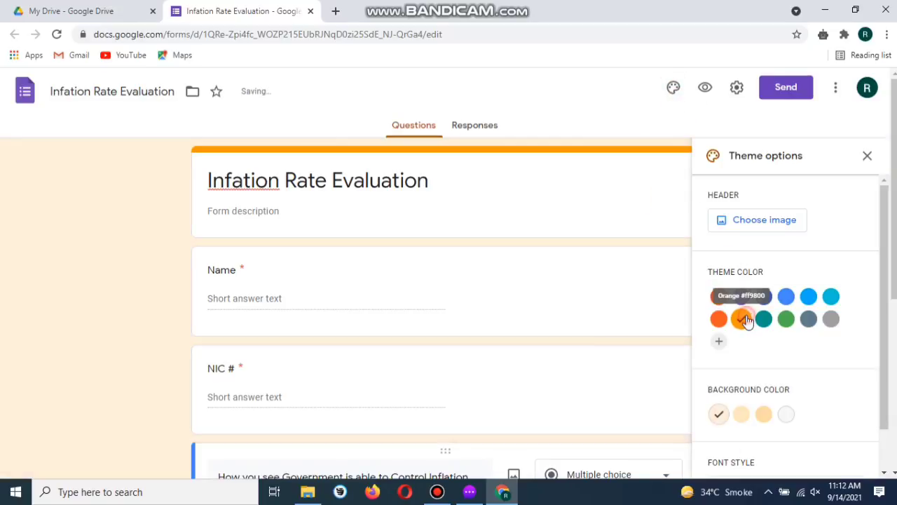
scroll(747, 316, "down", 1)
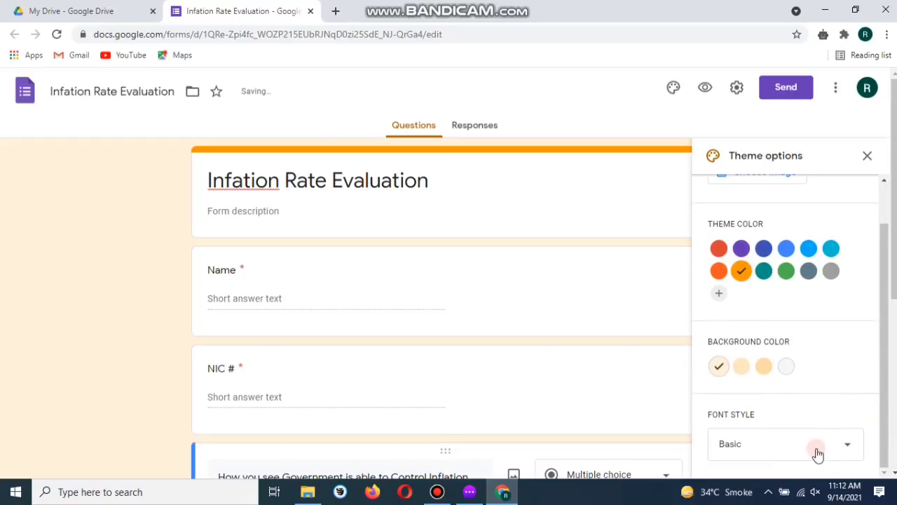
left_click(846, 446)
left_click(774, 454)
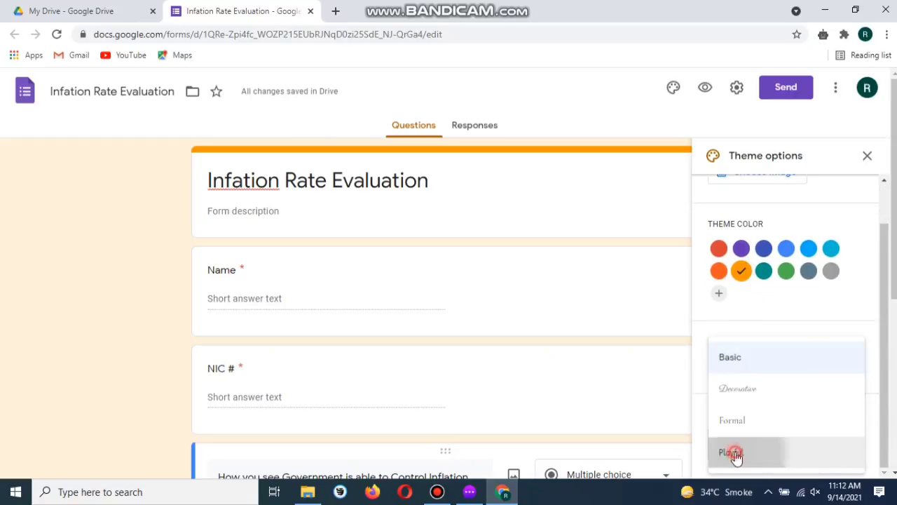
- Link the form's responses to a new 'Infation Rate Evaluation (Responses)' spreadsheet
left_click(483, 128)
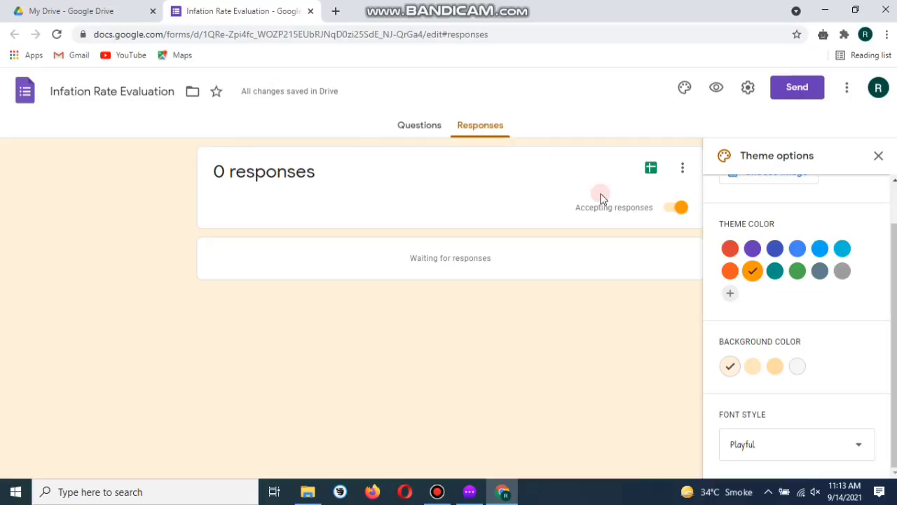
left_click(650, 167)
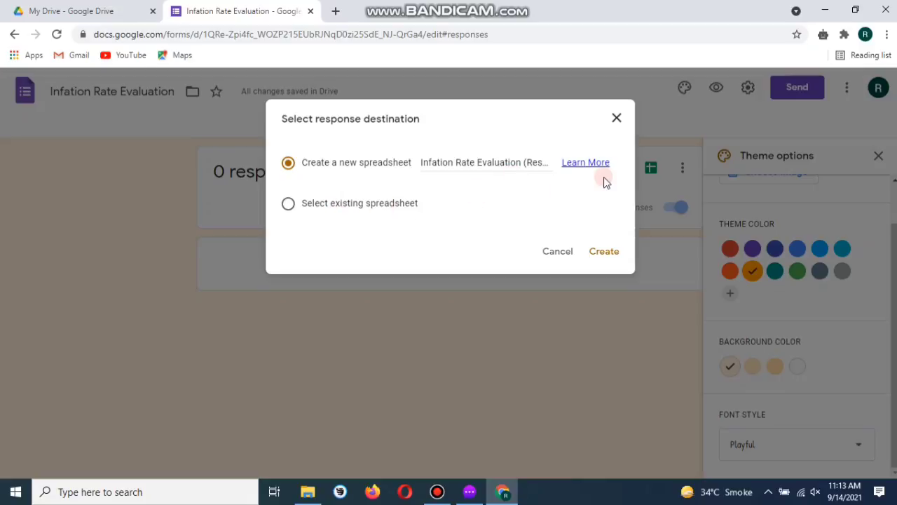
left_click(603, 251)
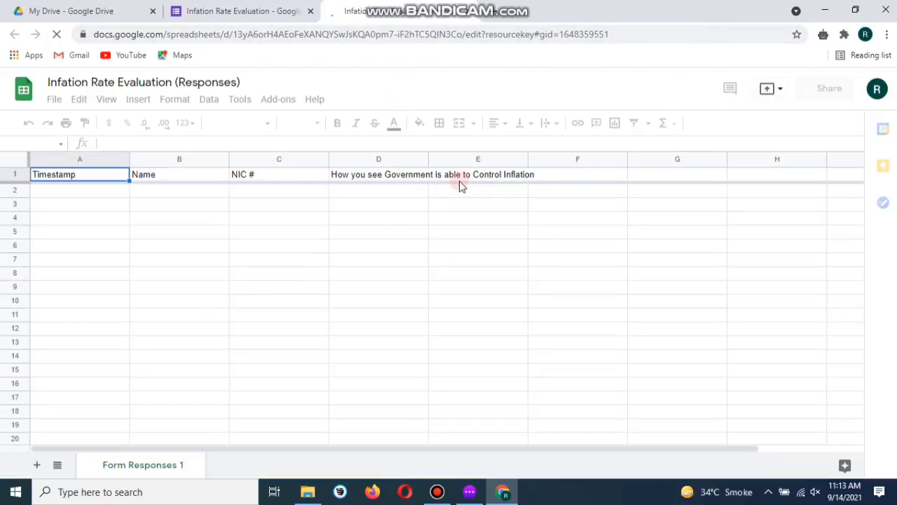
- Widen column D so the long inflation-question header fits
left_click(425, 160)
right_click(424, 160)
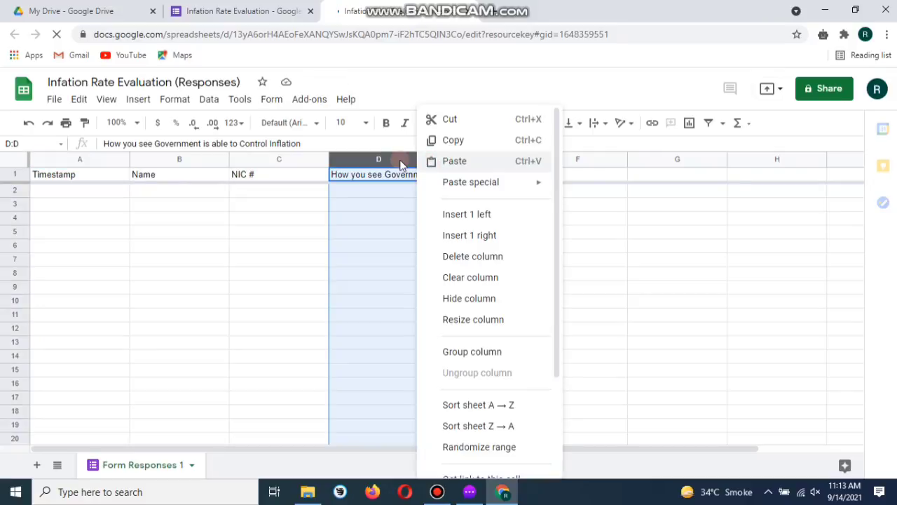
left_click(403, 160)
left_click_drag(425, 161, 673, 160)
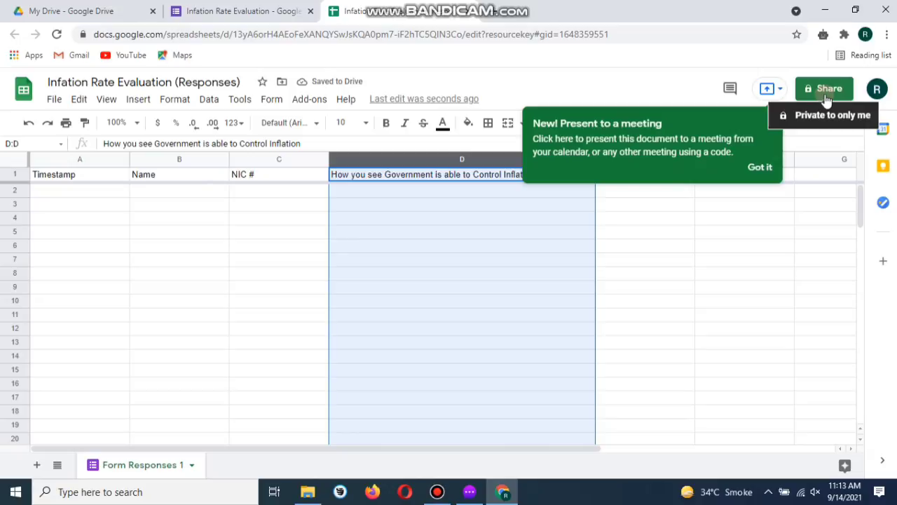
- Copy the form's shortened forms.gle share link from the Send dialog
left_click(268, 14)
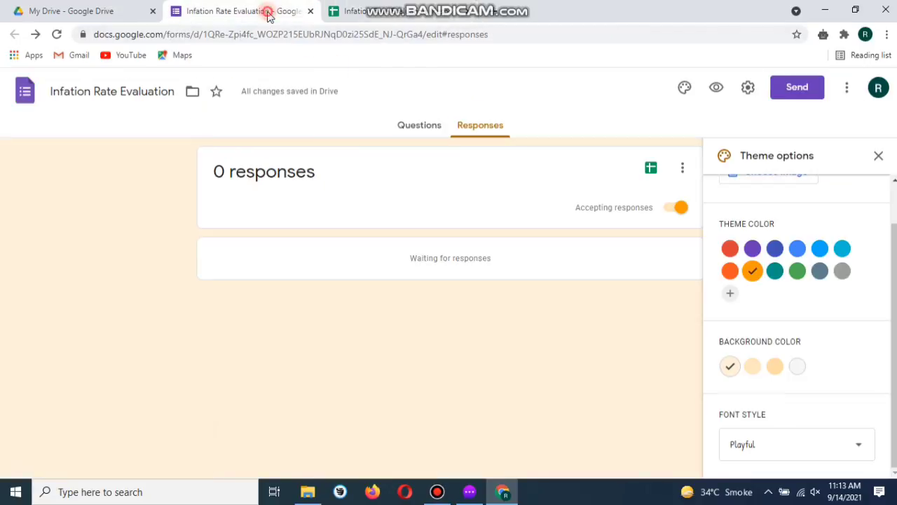
left_click(796, 92)
left_click(396, 188)
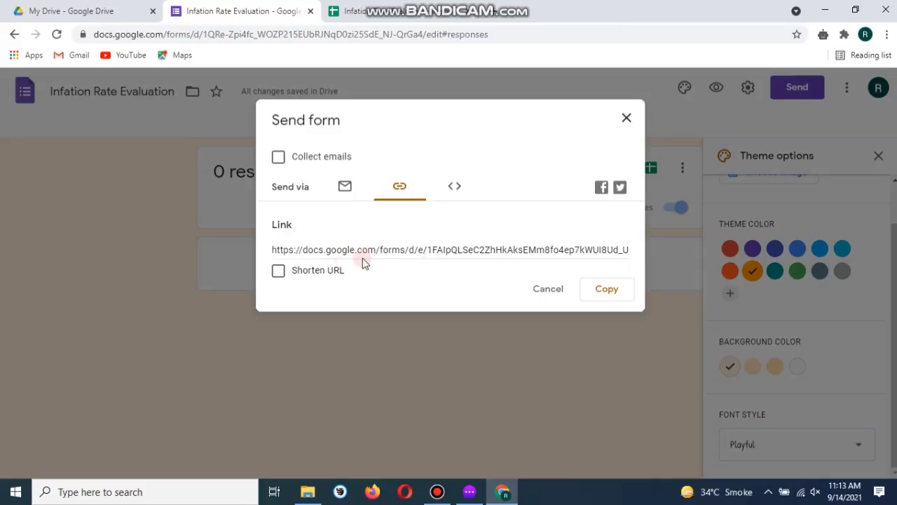
left_click(278, 273)
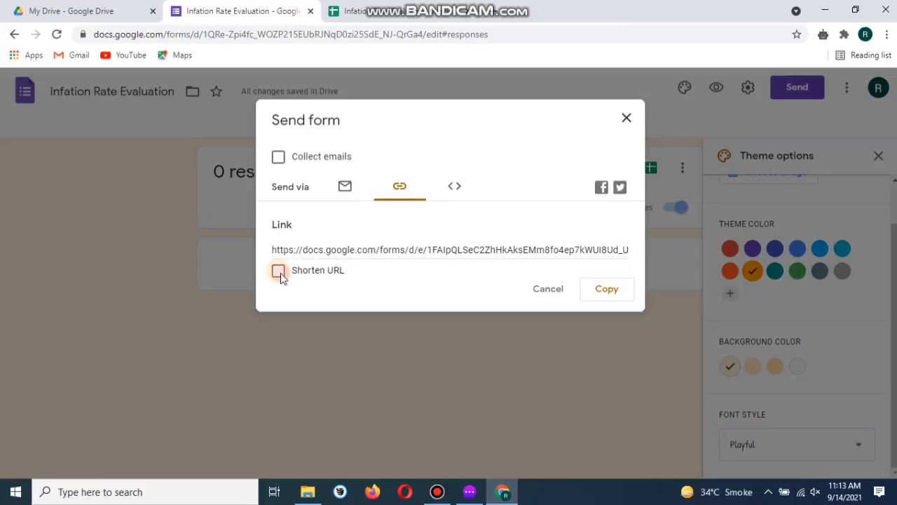
left_click(605, 300)
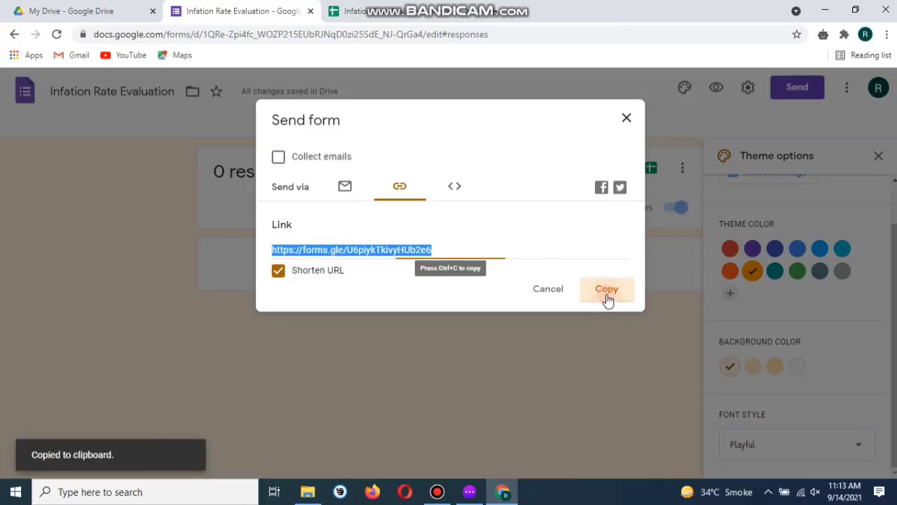
left_click(494, 15)
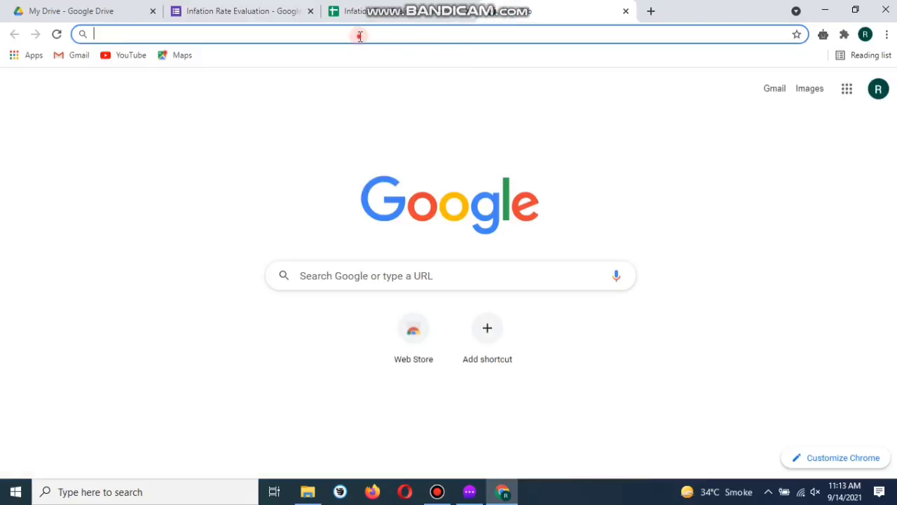
- Open the short link and submit a test response with a name, an NIC number and Avg
key("ctrl+v")
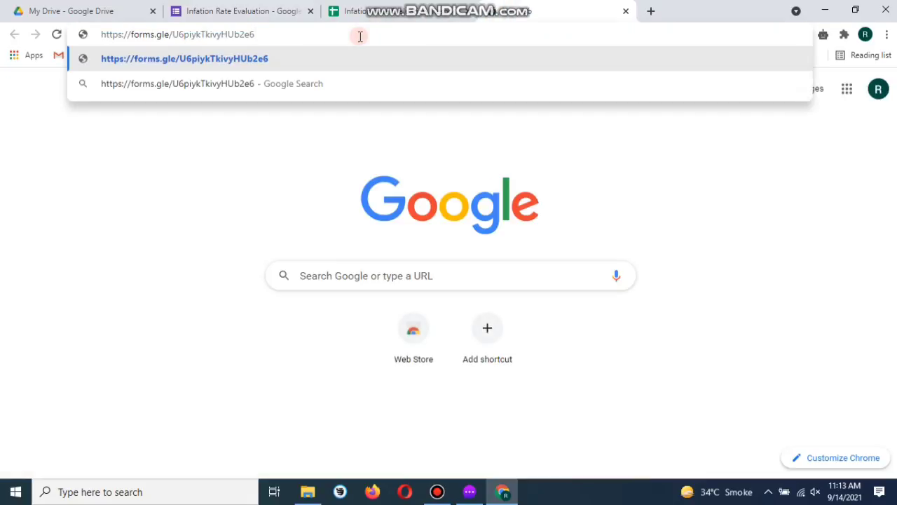
key("Return")
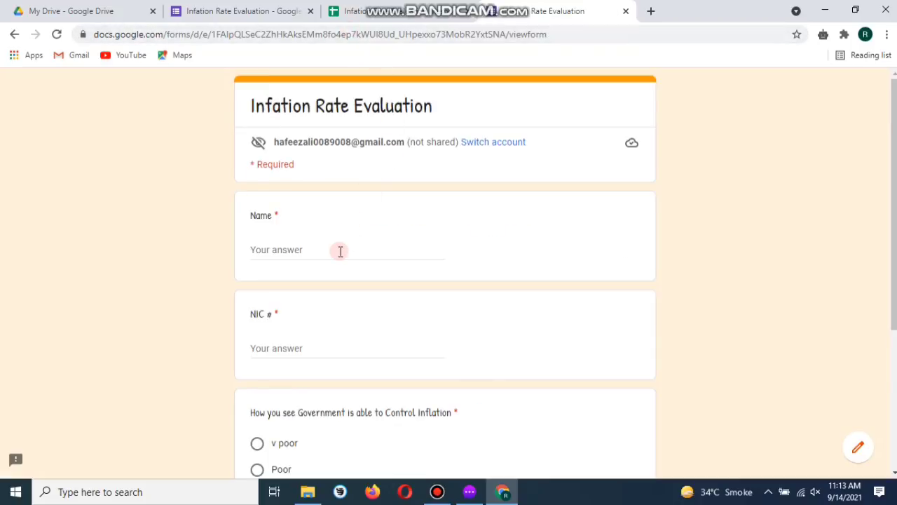
left_click(337, 250)
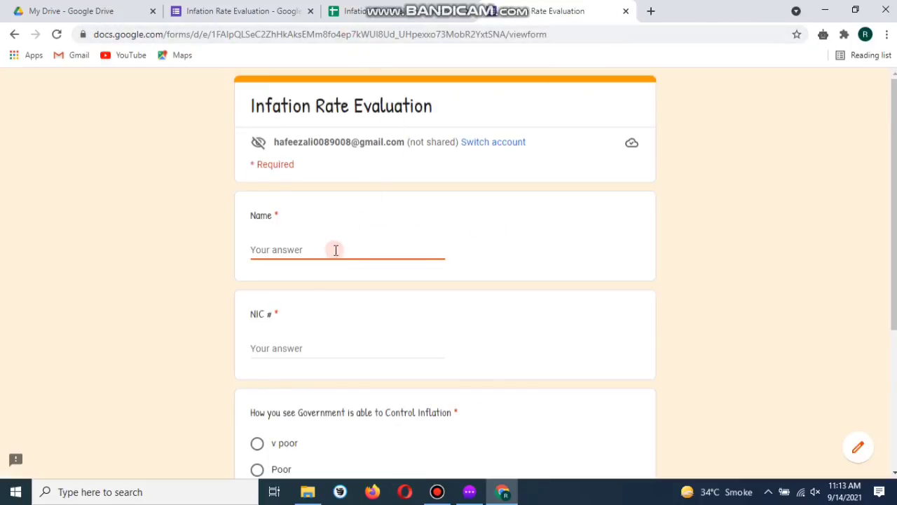
type("Ahsan")
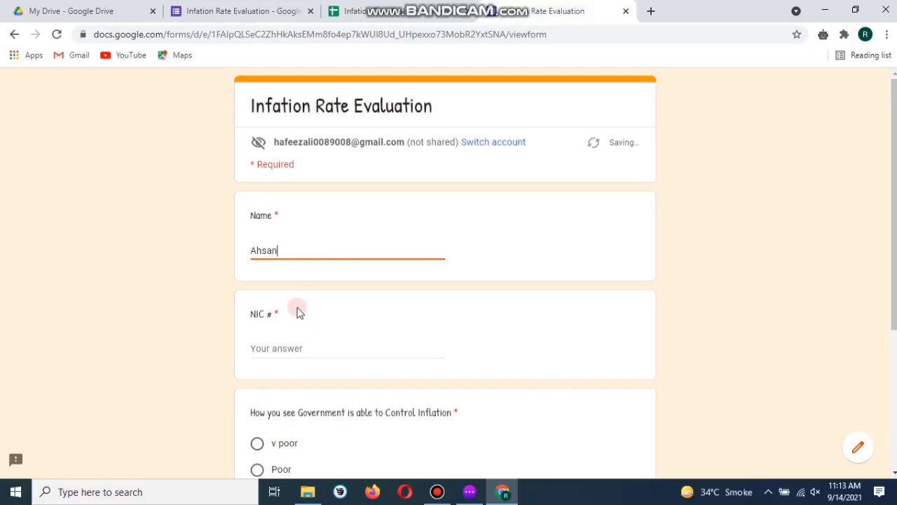
left_click(299, 350)
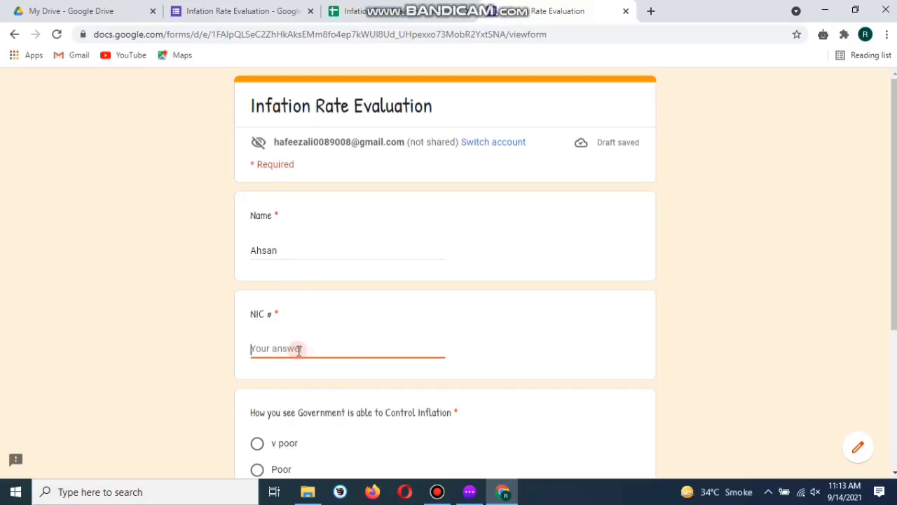
type("xxxxxxx")
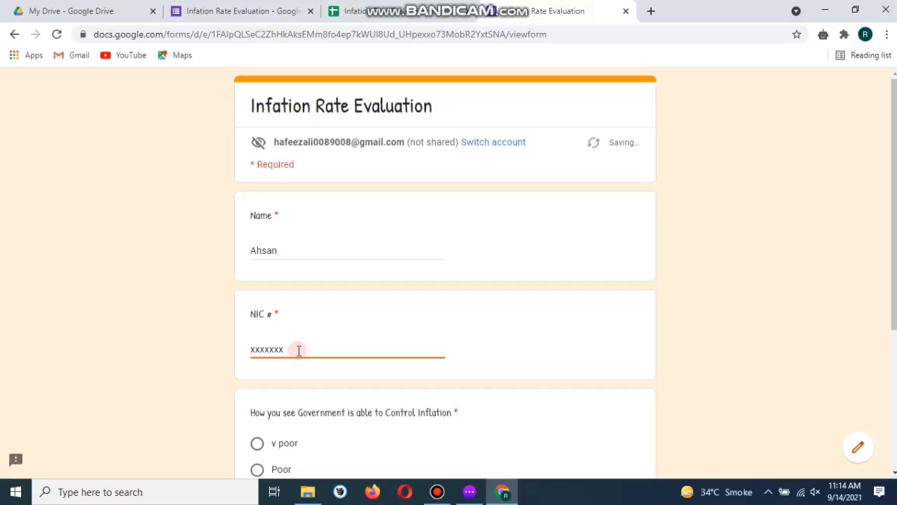
scroll(299, 350, "down", 3)
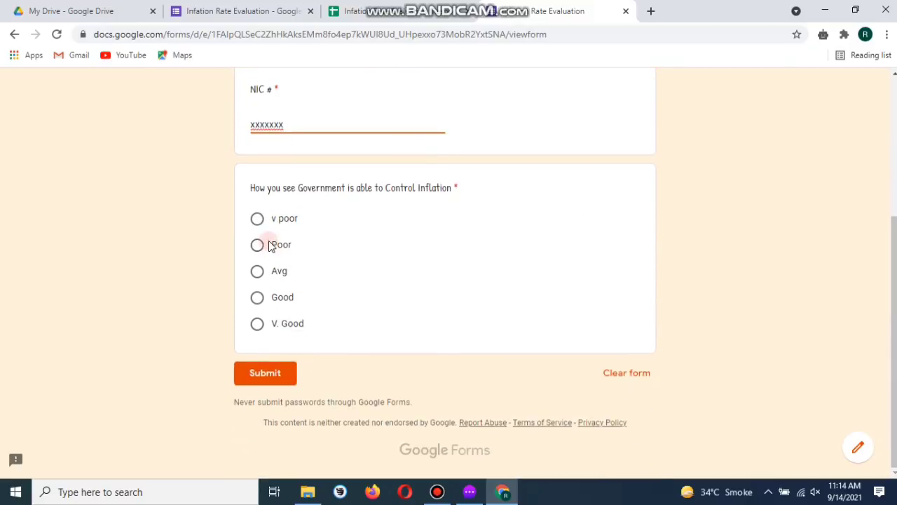
left_click(259, 275)
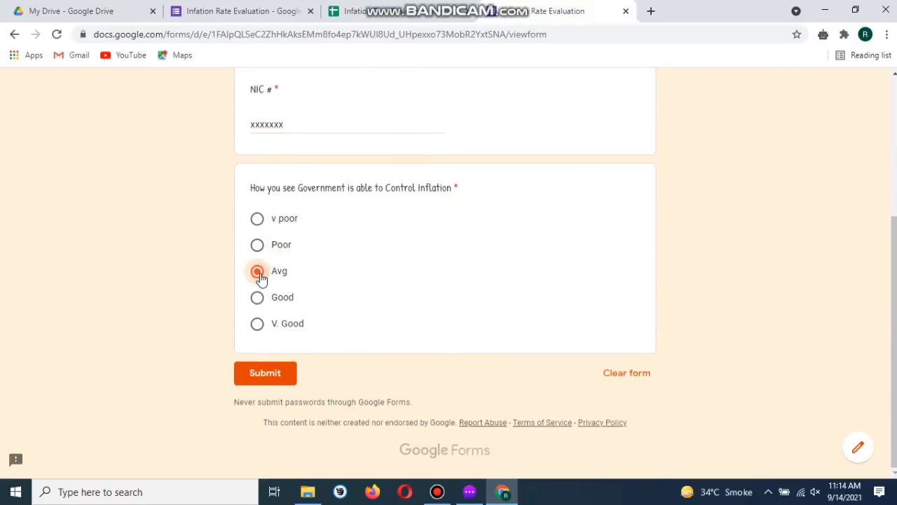
left_click(278, 379)
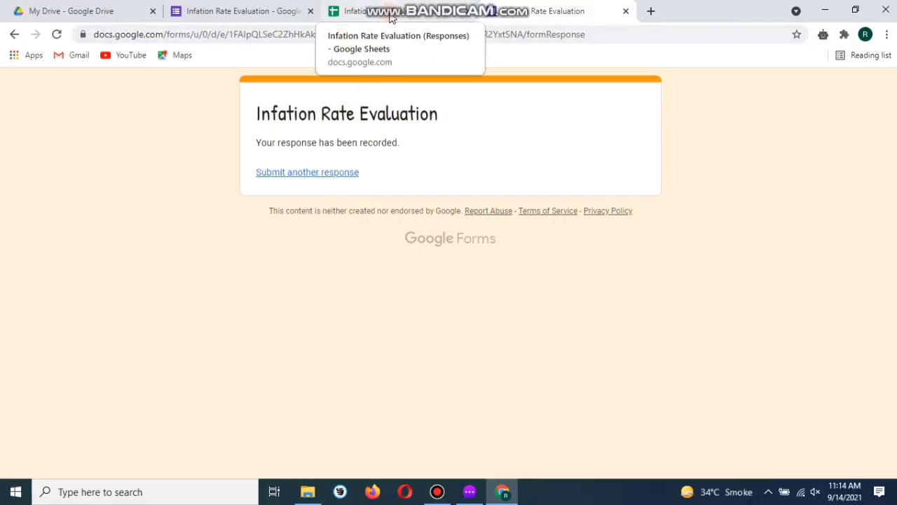
- Share the responses spreadsheet as viewable by anyone with the link, and copy its link
left_click(391, 14)
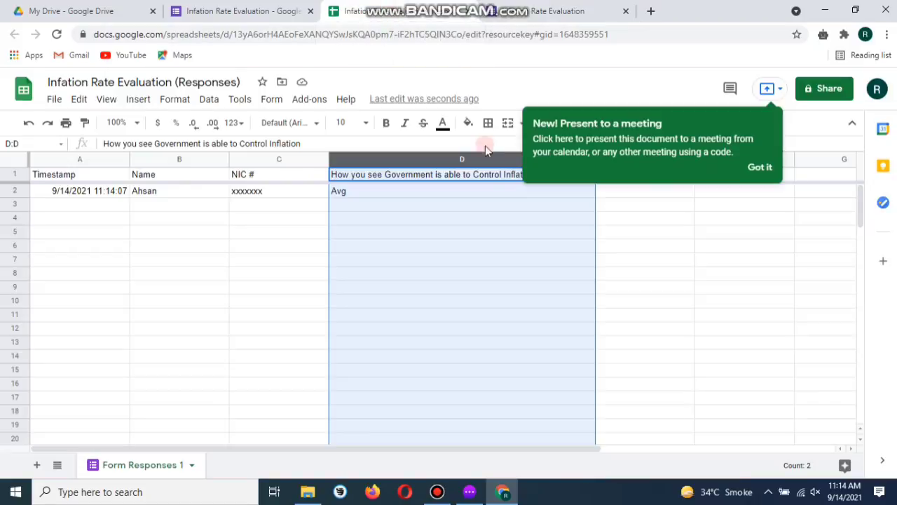
left_click(240, 219)
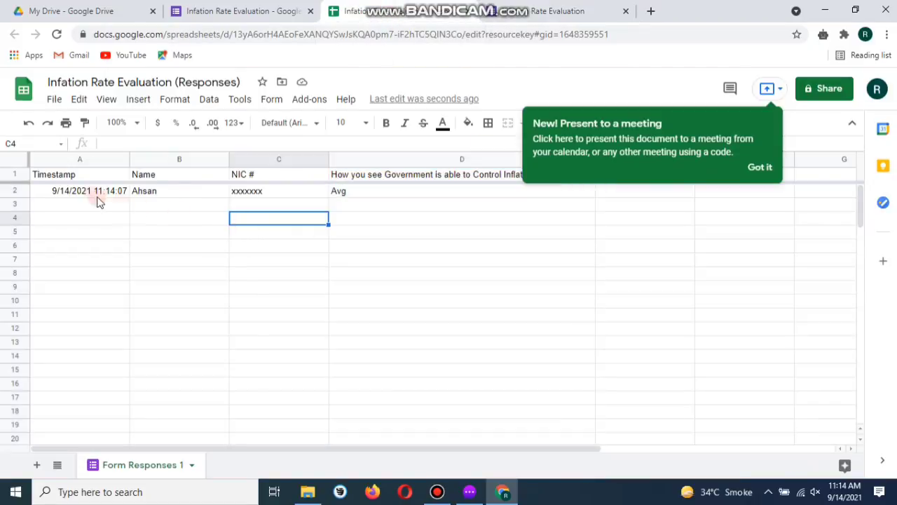
left_click(760, 169)
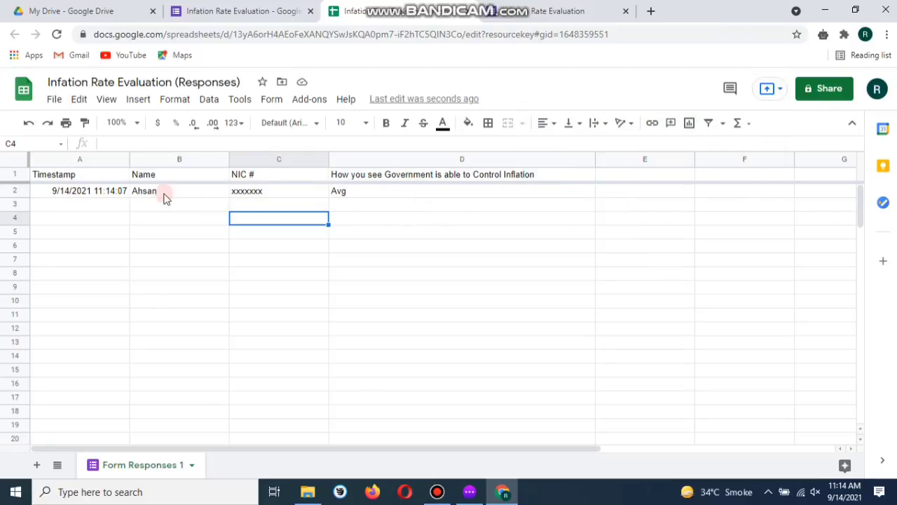
left_click(842, 94)
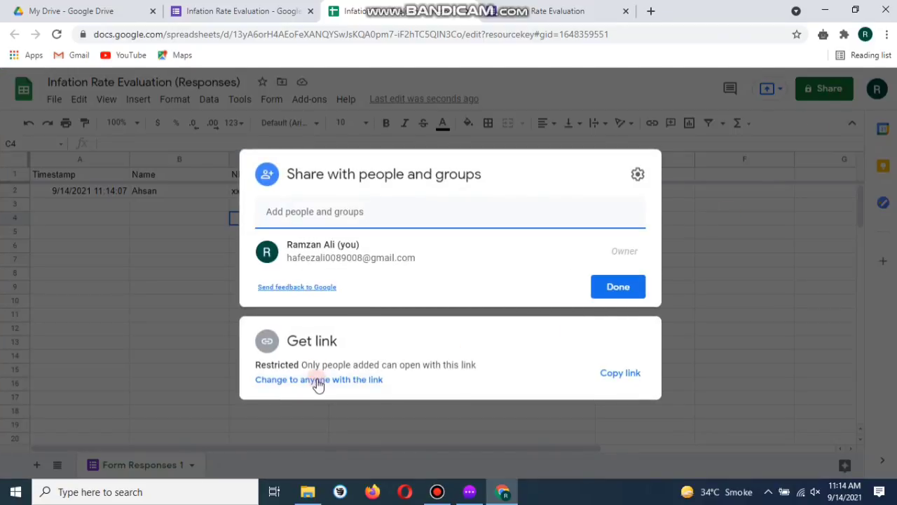
left_click(320, 381)
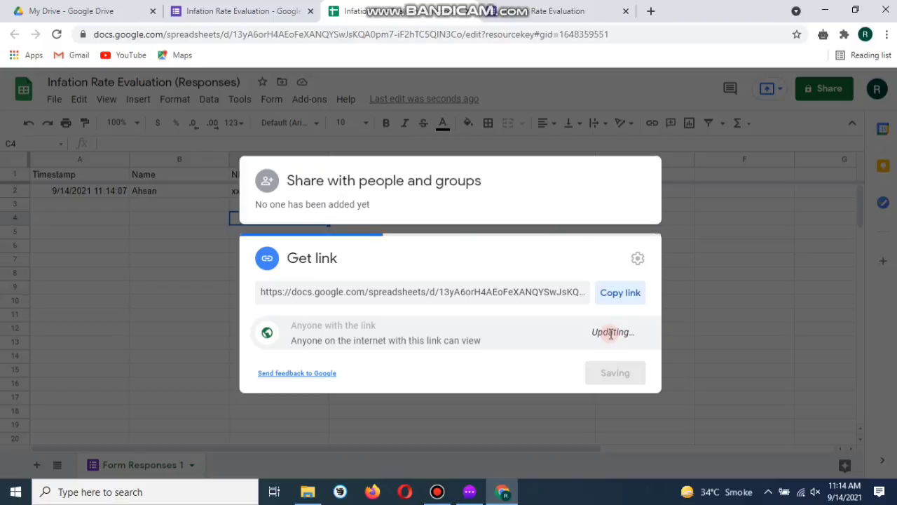
left_click(606, 296)
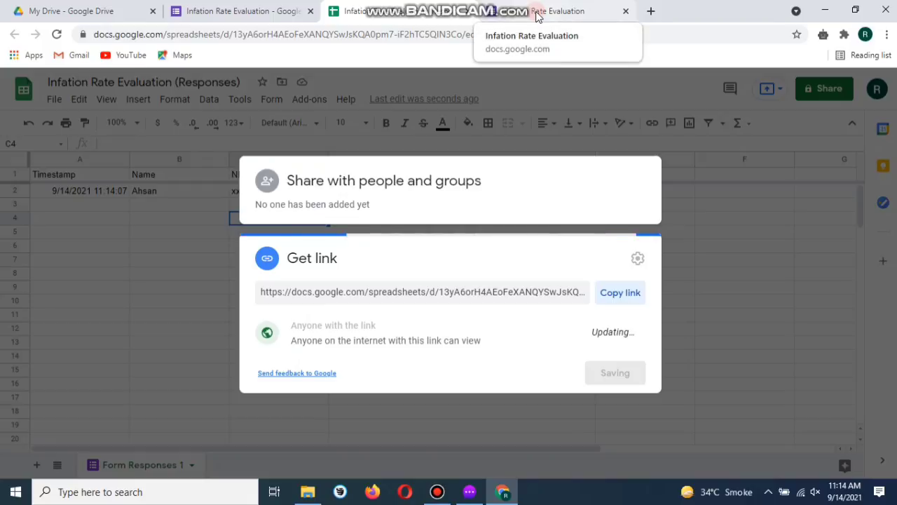
- Back in the form editor, close the Send form dialog and show the Responses summary
left_click(538, 15)
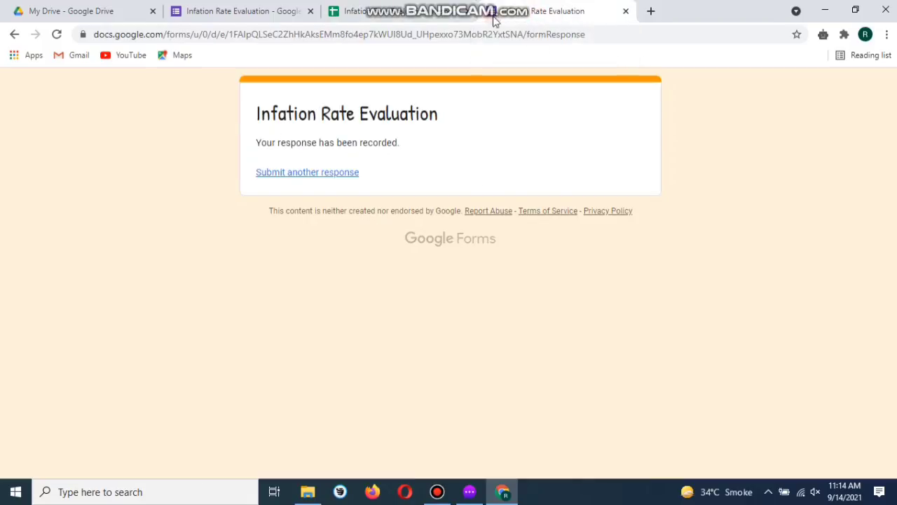
left_click(241, 10)
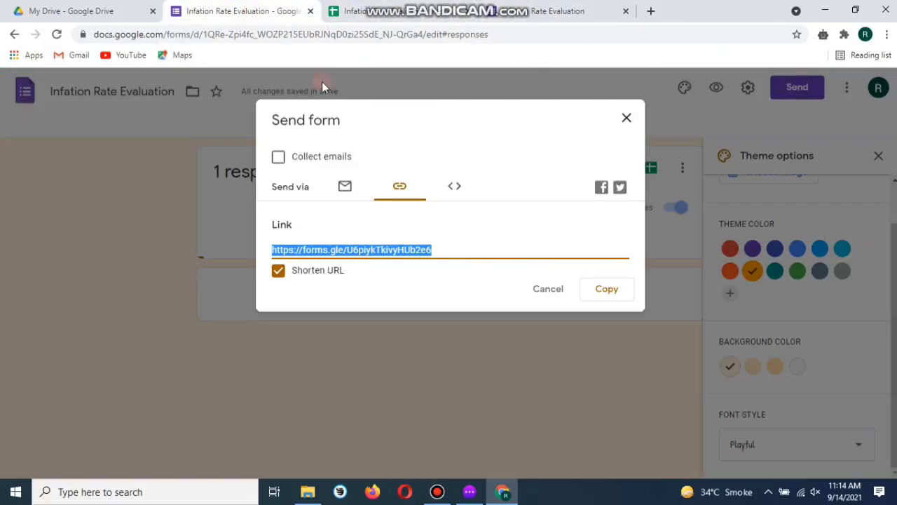
left_click(626, 119)
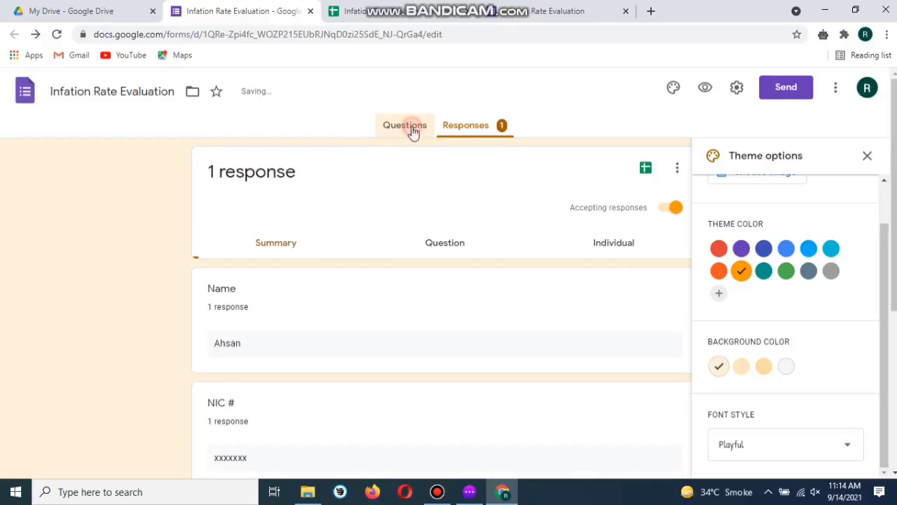
left_click(412, 126)
left_click(465, 128)
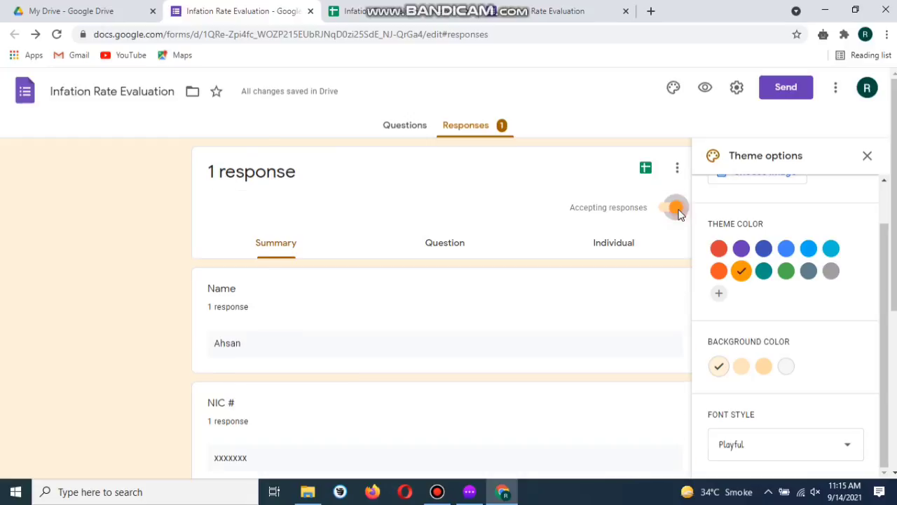
- Turn Accepting responses off and back on, then return to the My Drive file list
left_click(676, 209)
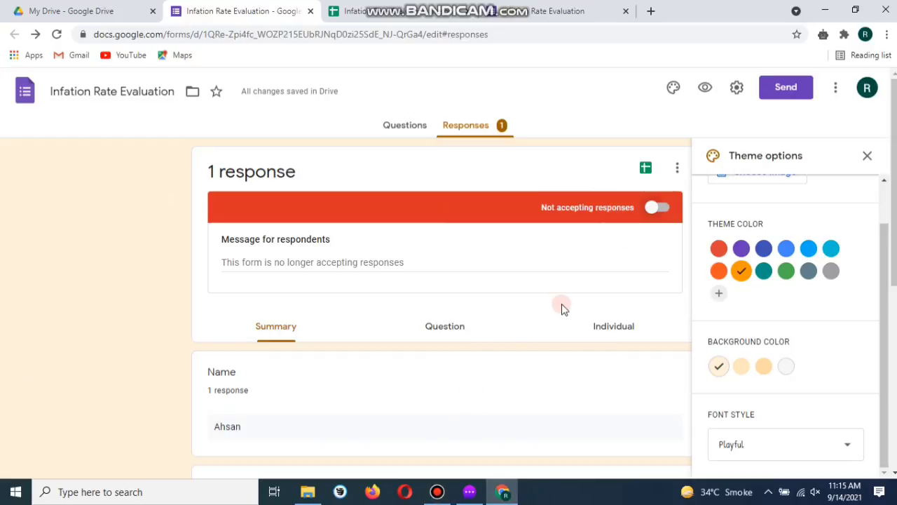
scroll(489, 357, "down", 3)
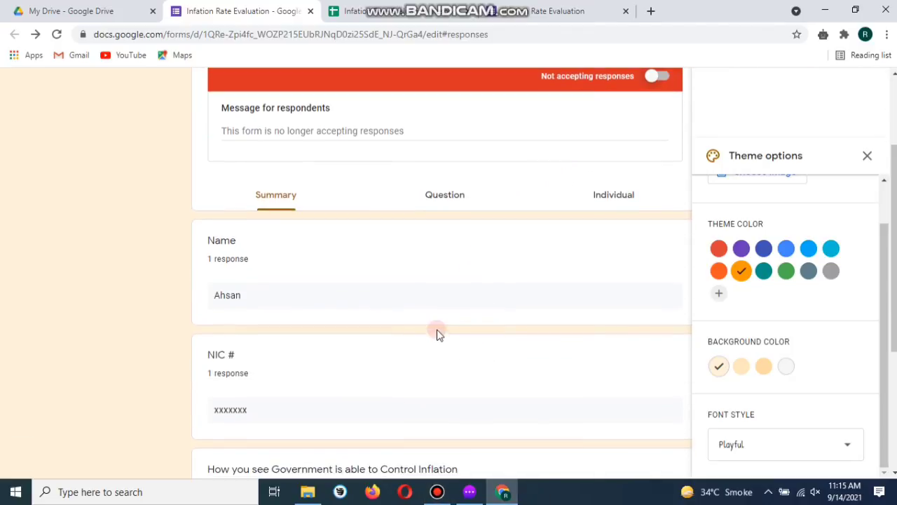
scroll(437, 334, "down", 3)
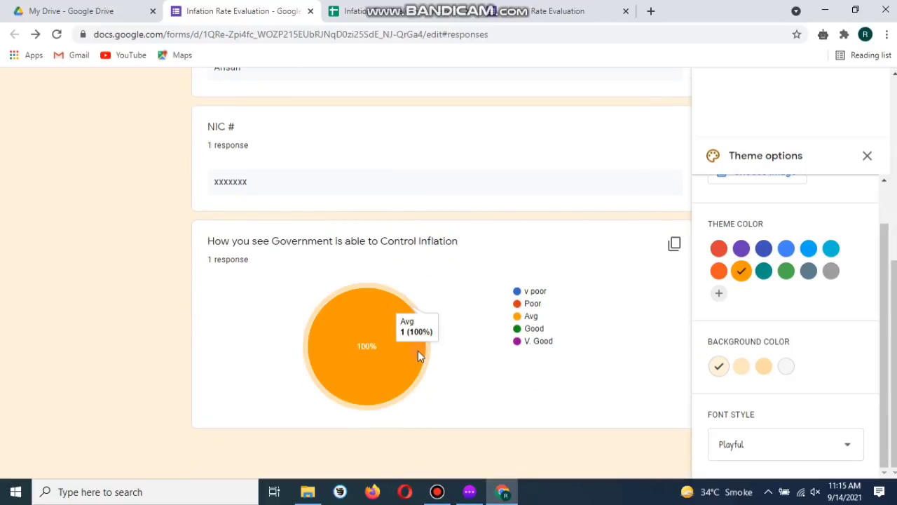
scroll(481, 339, "up", 4)
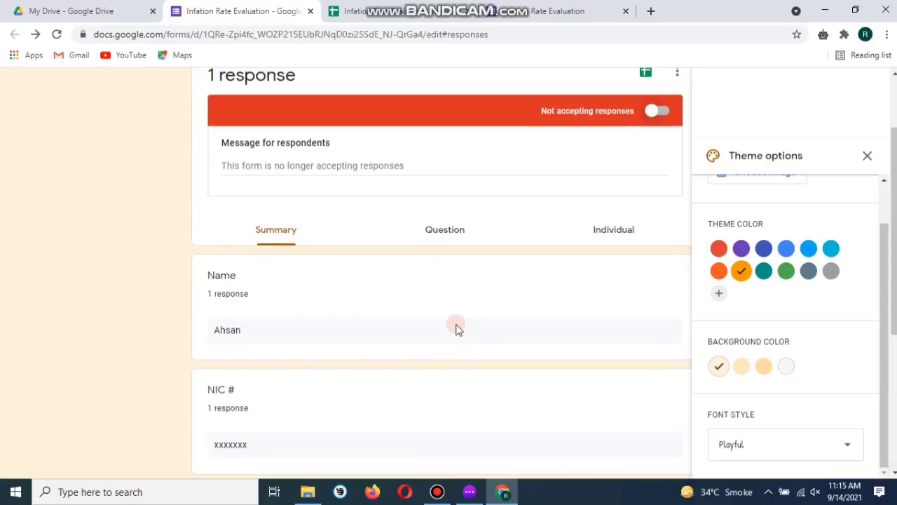
scroll(456, 329, "up", 2)
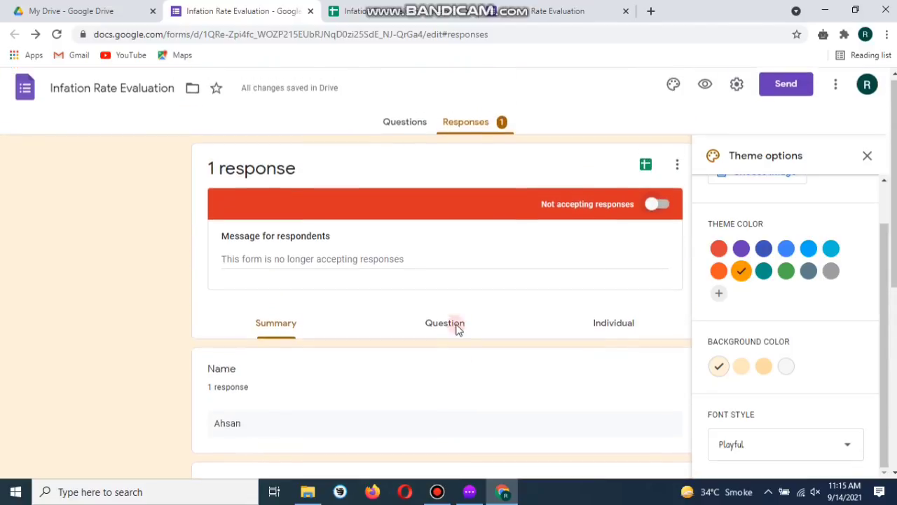
left_click(652, 208)
scroll(497, 303, "down", 4)
scroll(497, 304, "down", 1)
scroll(497, 304, "up", 4)
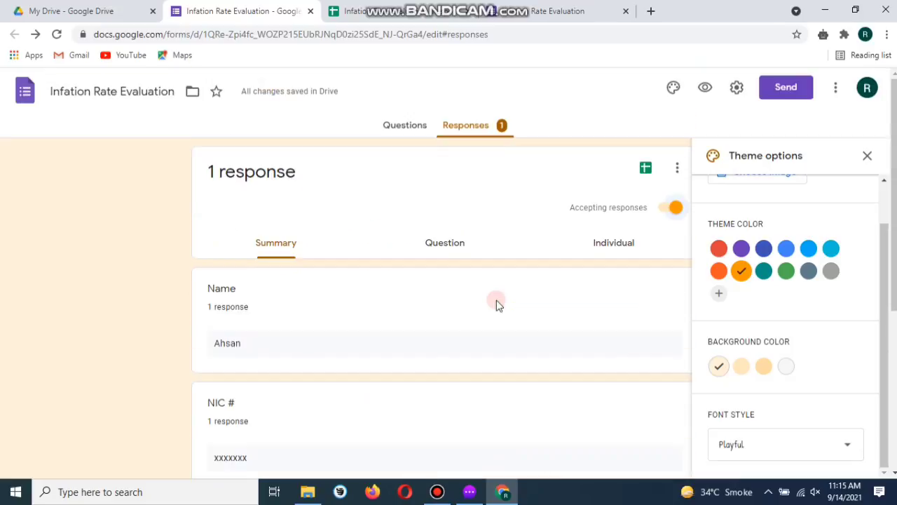
left_click(111, 17)
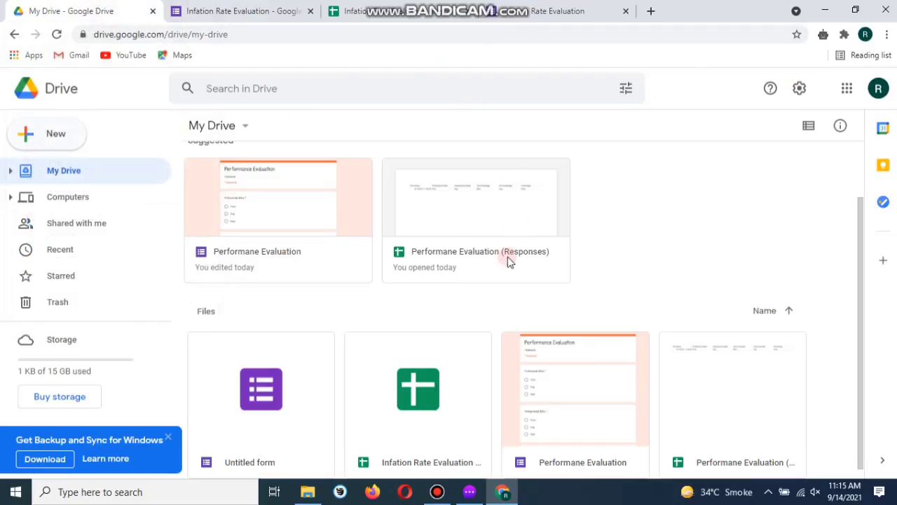